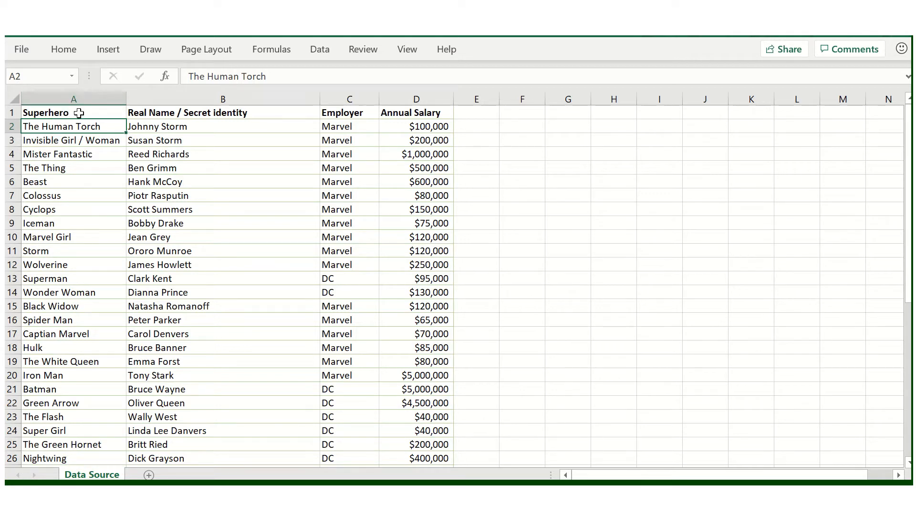
Examine the column headings and the full list of superhero records on the Data Source sheet.
click(79, 113)
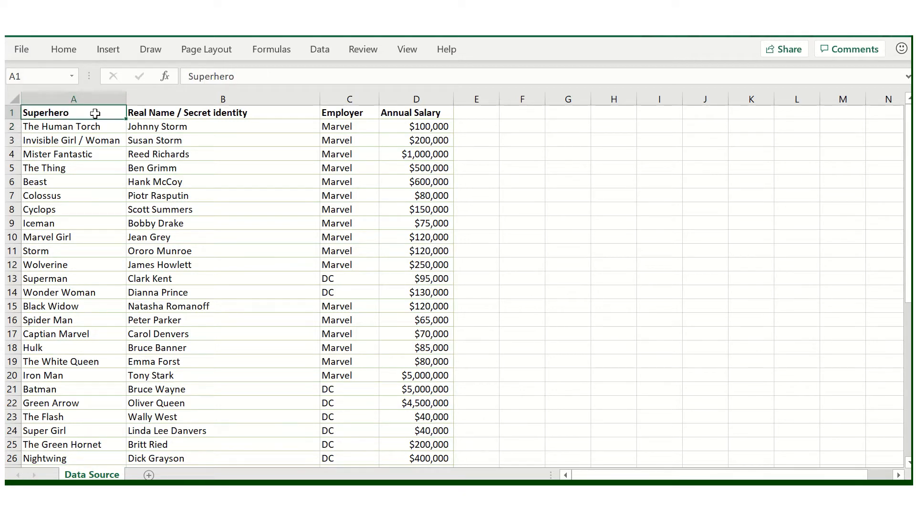
click(183, 113)
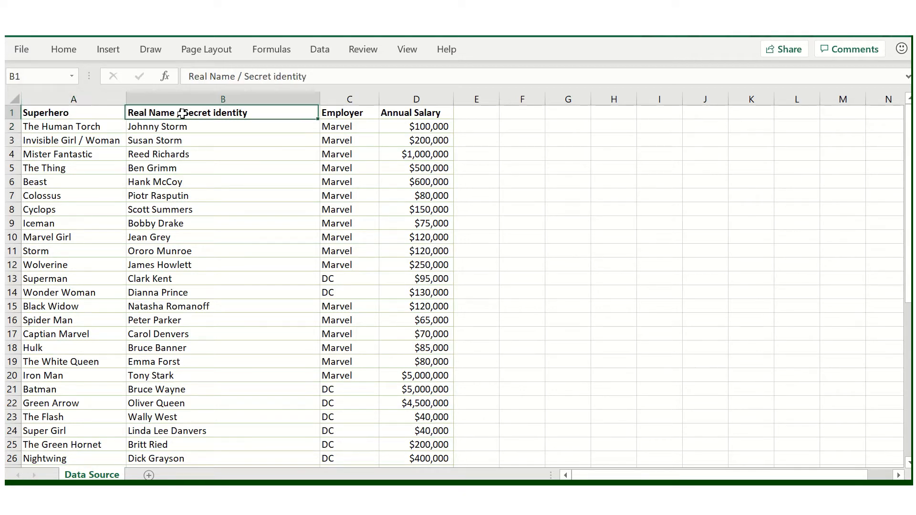
click(328, 113)
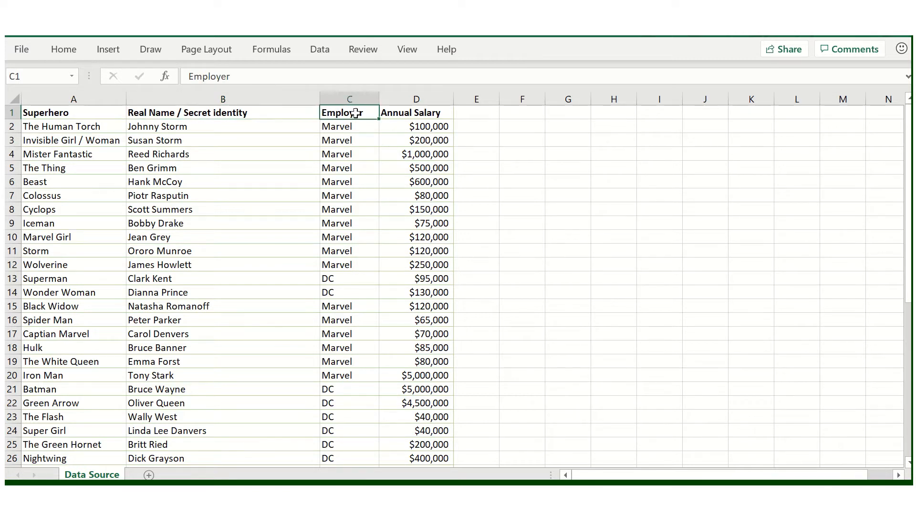
click(426, 114)
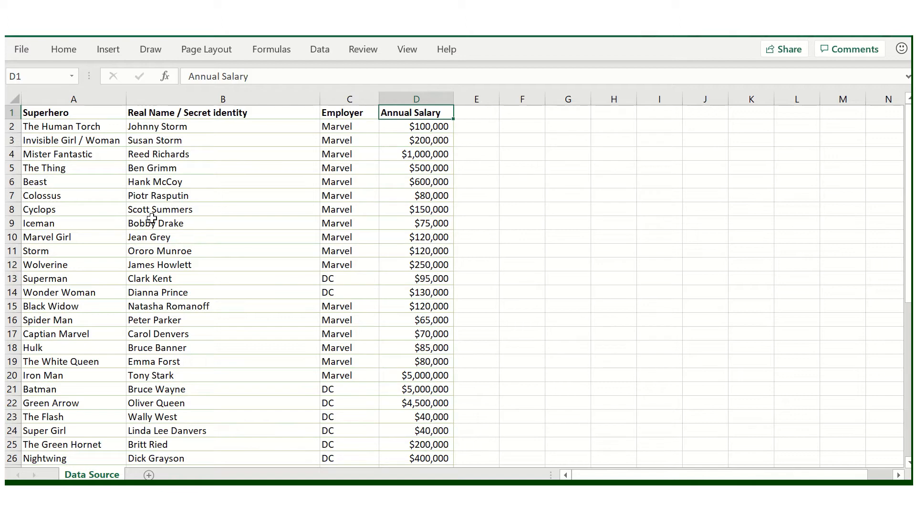
scroll(151, 218, down, 4)
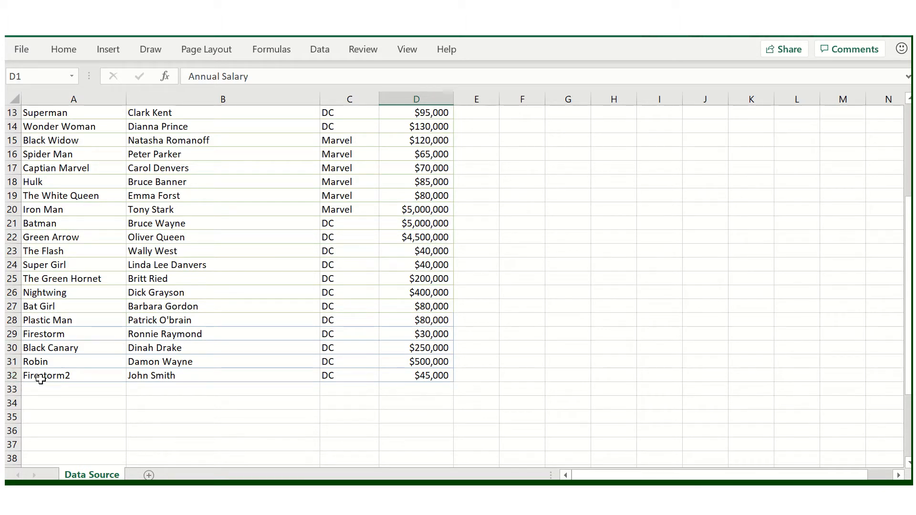
scroll(68, 379, up, 4)
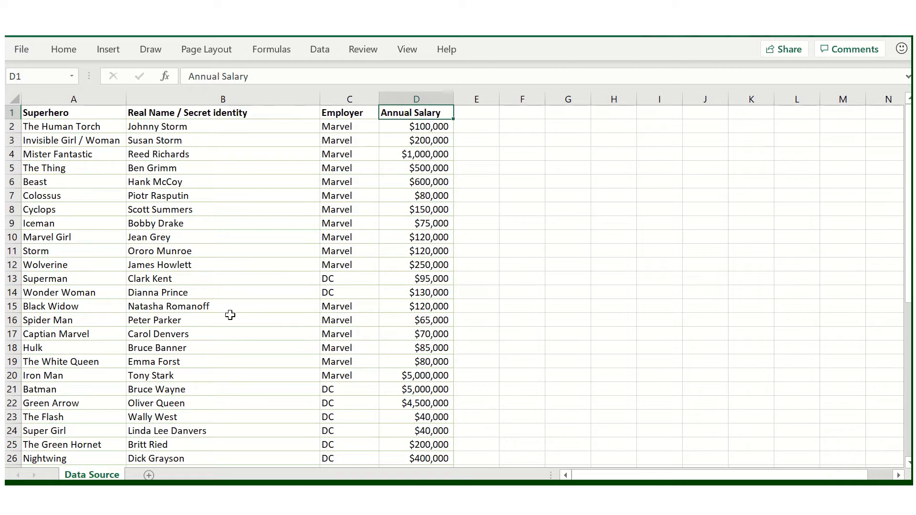
scroll(200, 305, down, 2)
scroll(200, 305, up, 2)
click(151, 166)
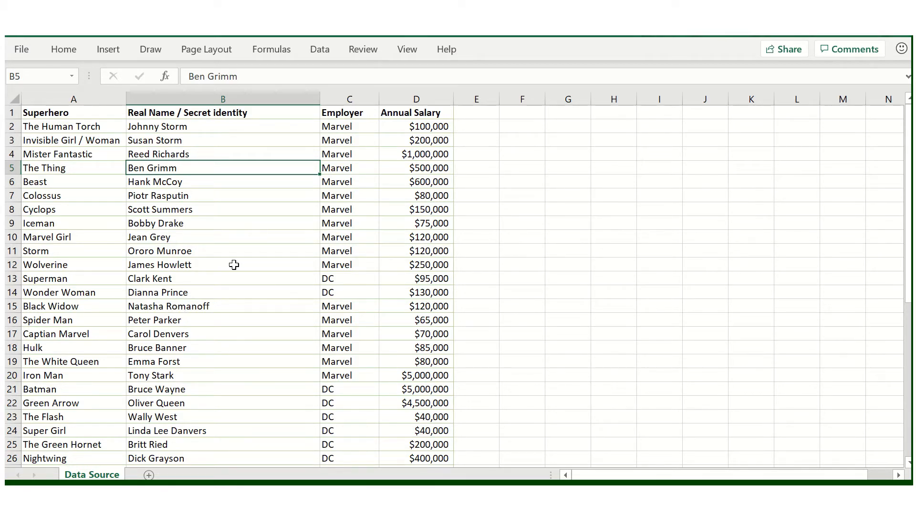
scroll(236, 265, down, 5)
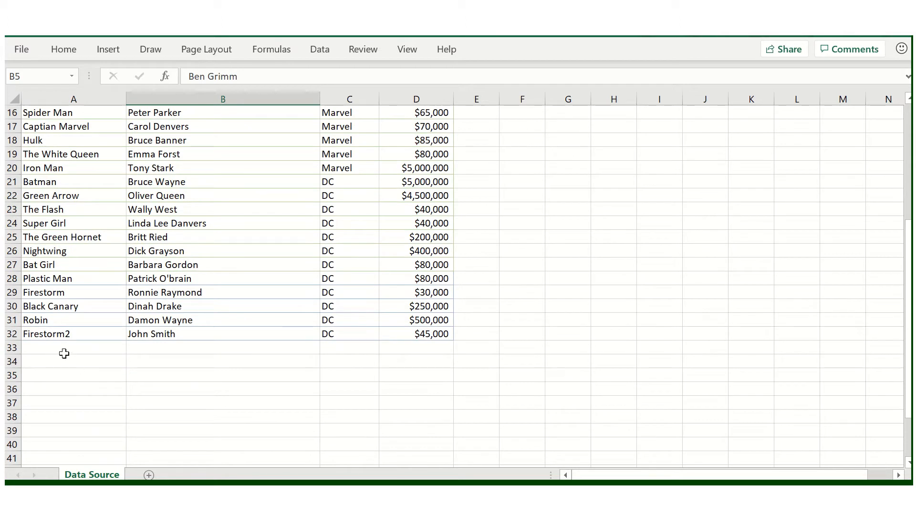
click(67, 351)
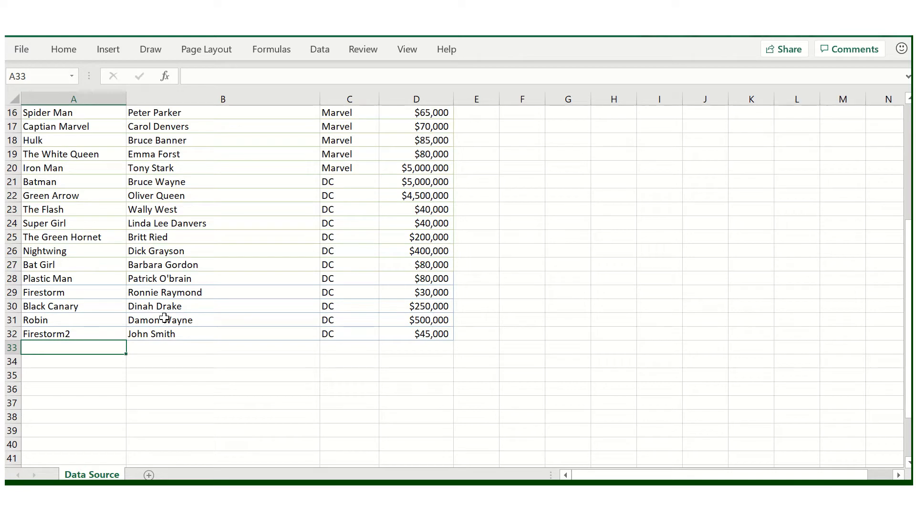
scroll(164, 319, up, 5)
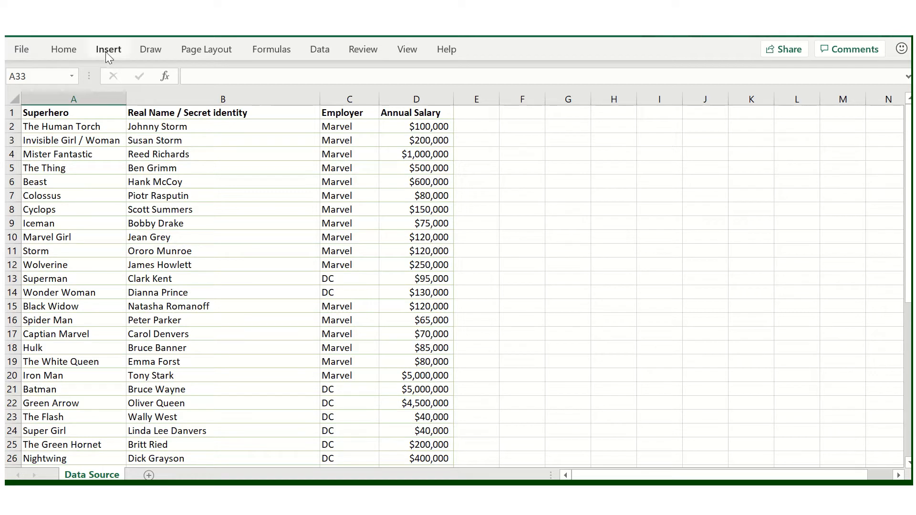
Convert the superhero data range A1:D32 into a table with headers.
click(120, 139)
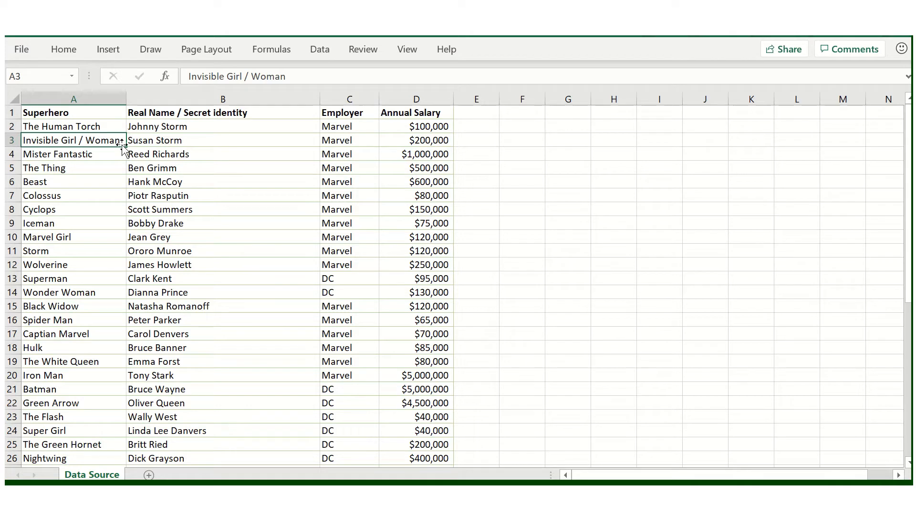
click(109, 50)
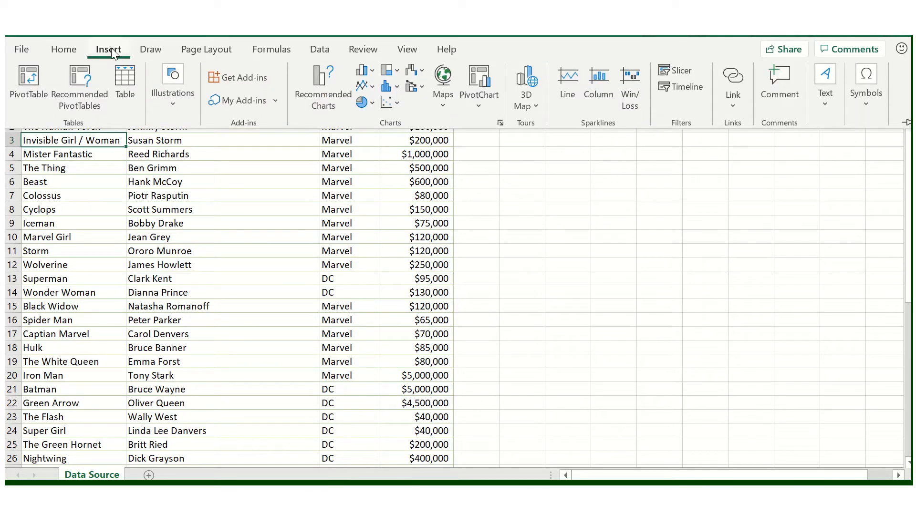
click(127, 83)
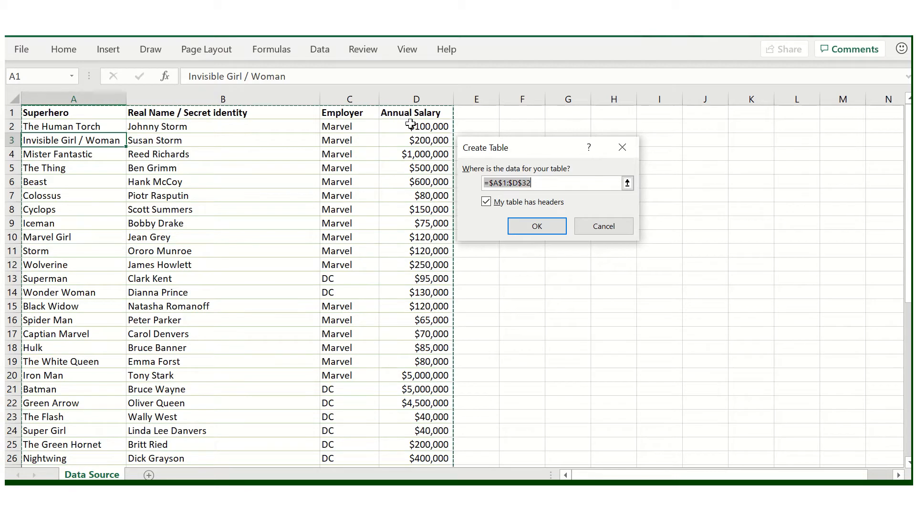
scroll(425, 317, down, 1)
scroll(425, 317, down, 4)
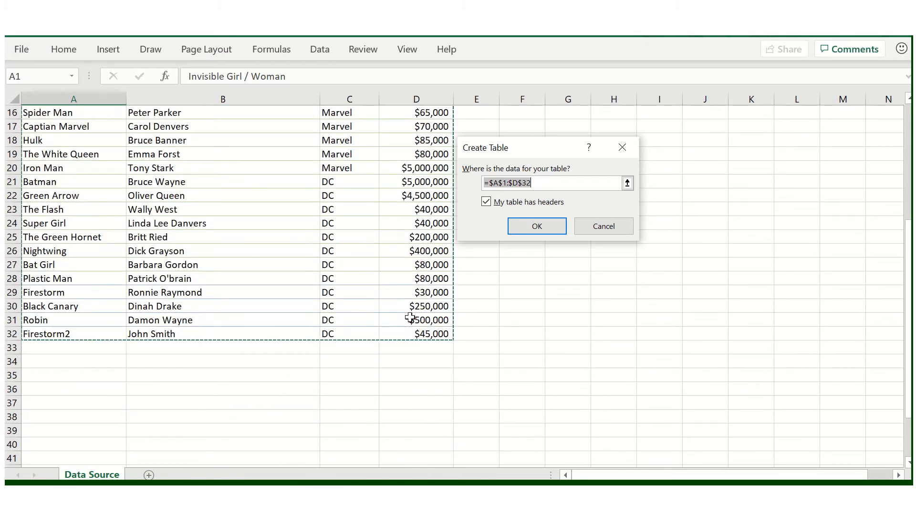
scroll(415, 209, up, 5)
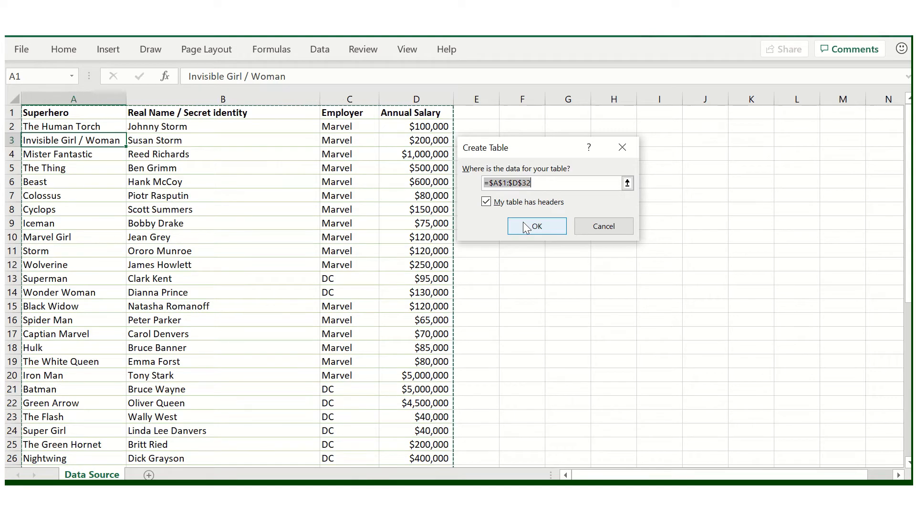
click(510, 224)
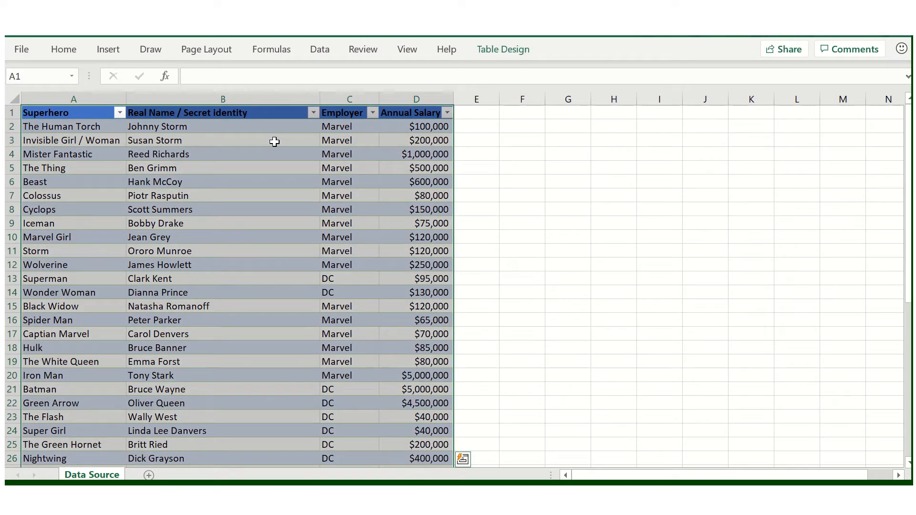
Create a PivotTable from the superhero table on a new worksheet.
click(228, 142)
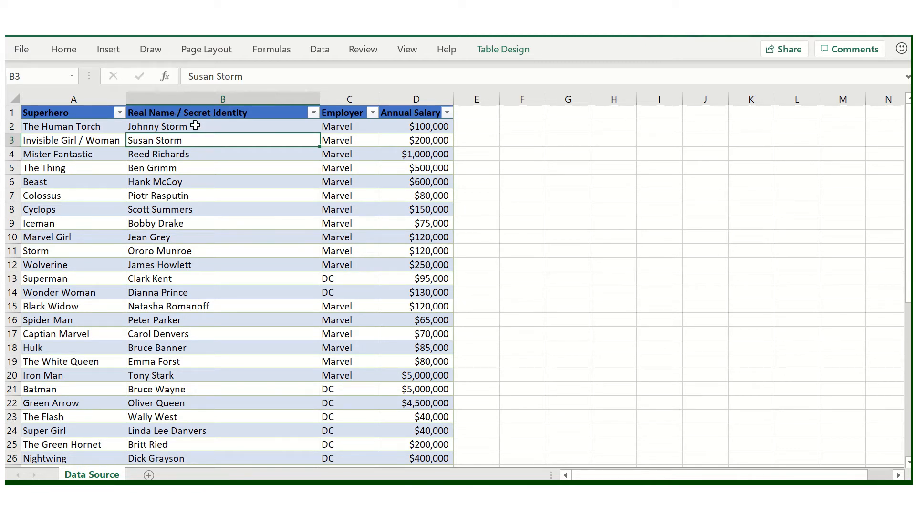
scroll(207, 158, down, 4)
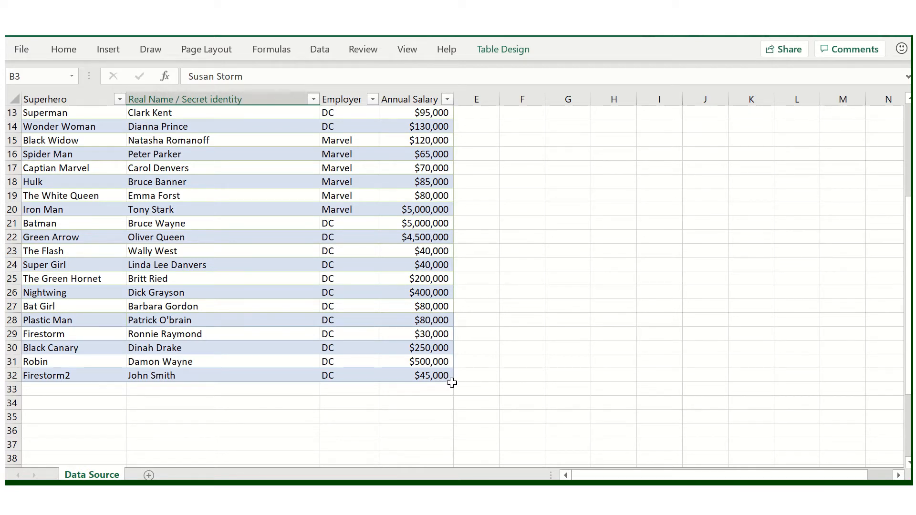
scroll(383, 328, up, 4)
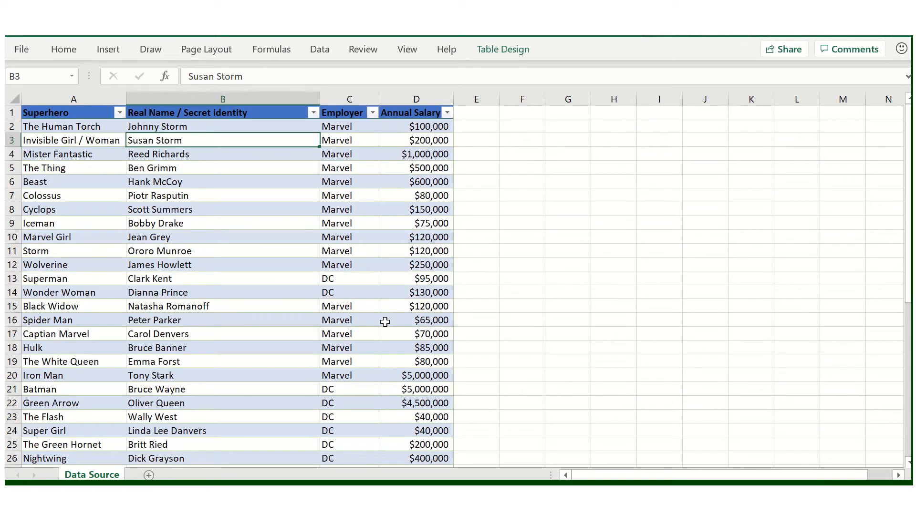
click(108, 50)
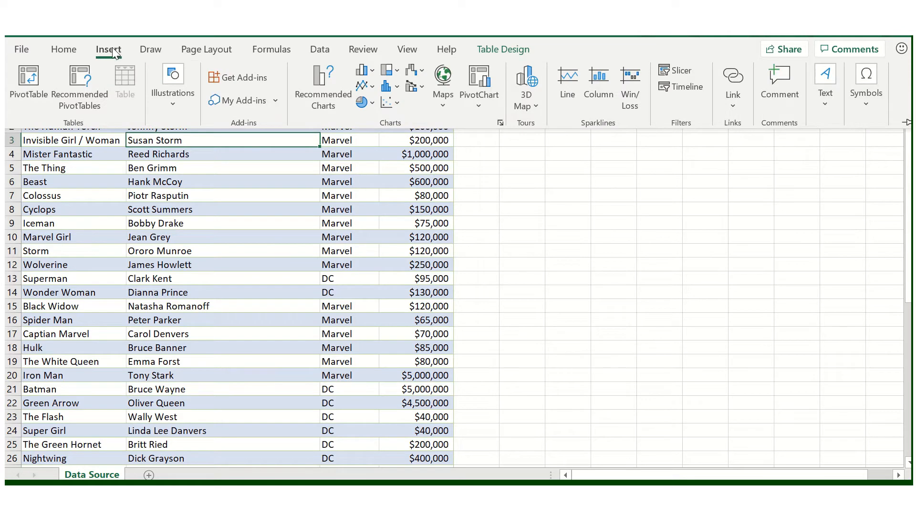
click(35, 78)
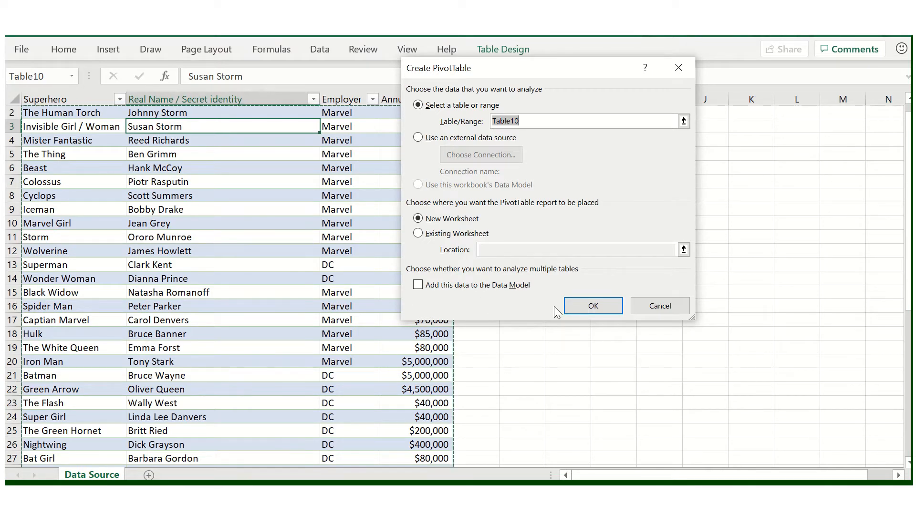
click(591, 307)
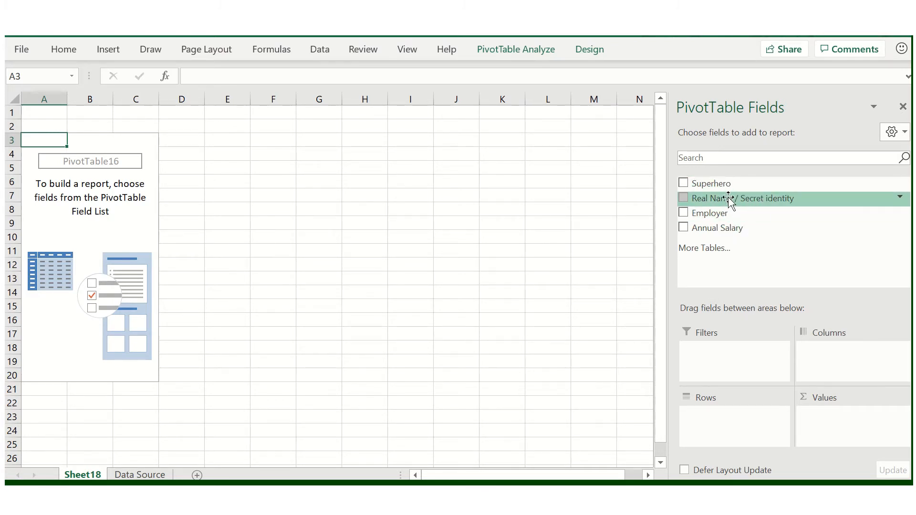
Compare the PivotTable's available fields with the column headings on the Data Source sheet.
click(157, 476)
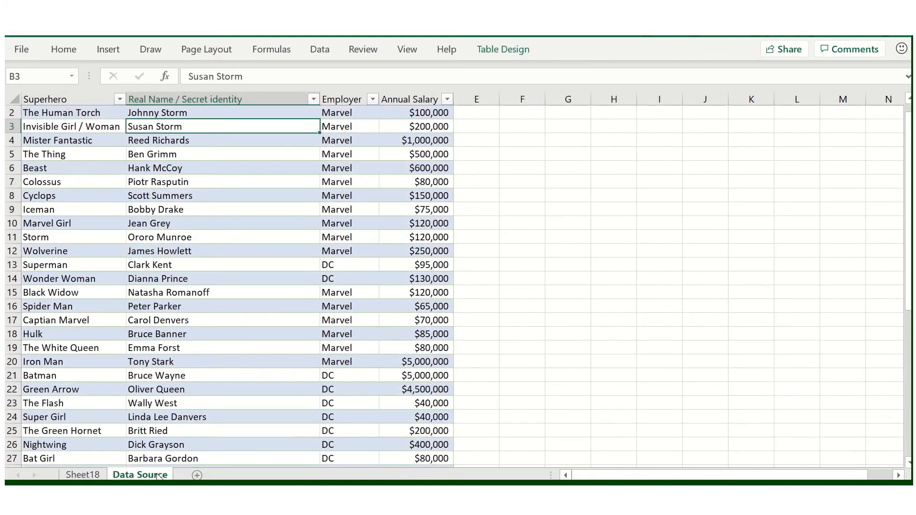
click(93, 476)
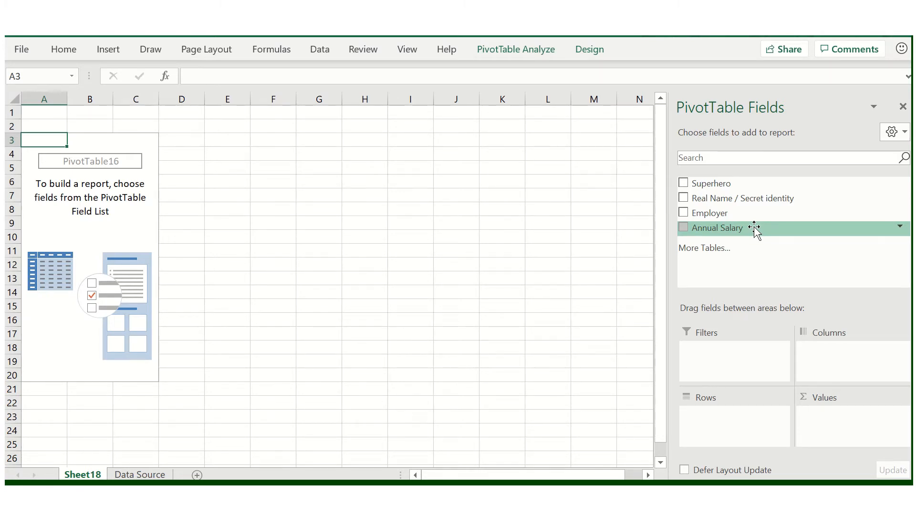
click(160, 476)
click(86, 476)
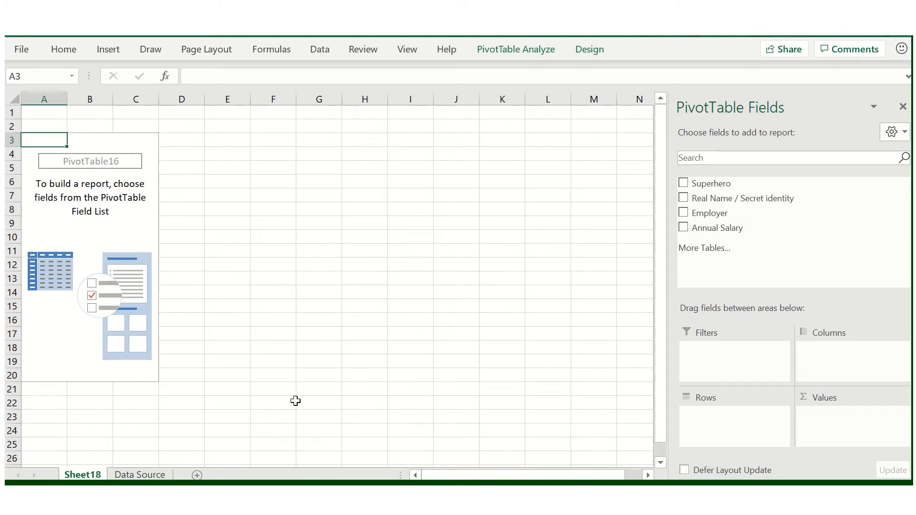
click(148, 474)
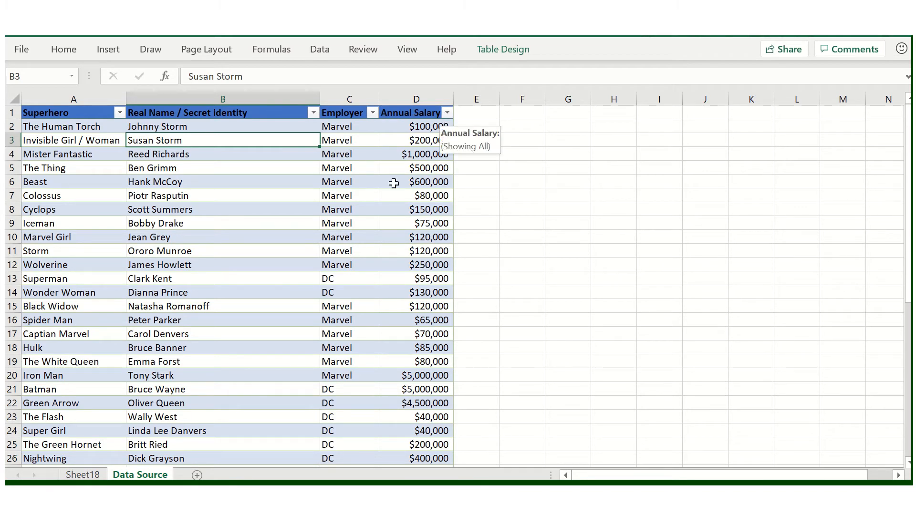
click(99, 474)
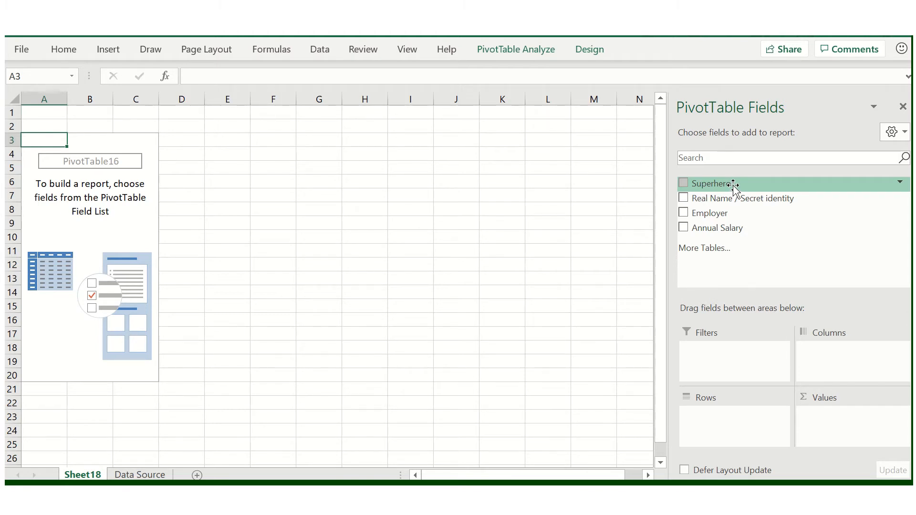
Try the Superhero field as the PivotTable's column labels and remove it from the layout again.
drag(733, 188, 825, 363)
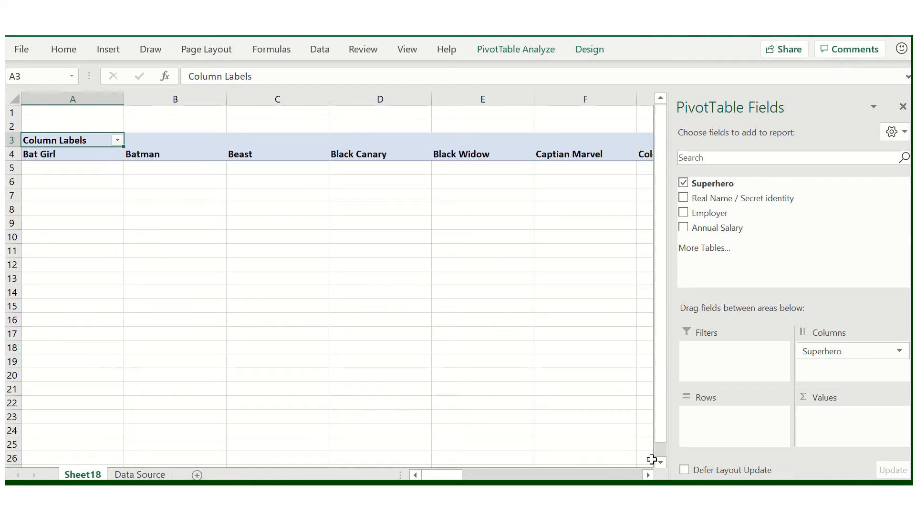
click(647, 475)
click(648, 476)
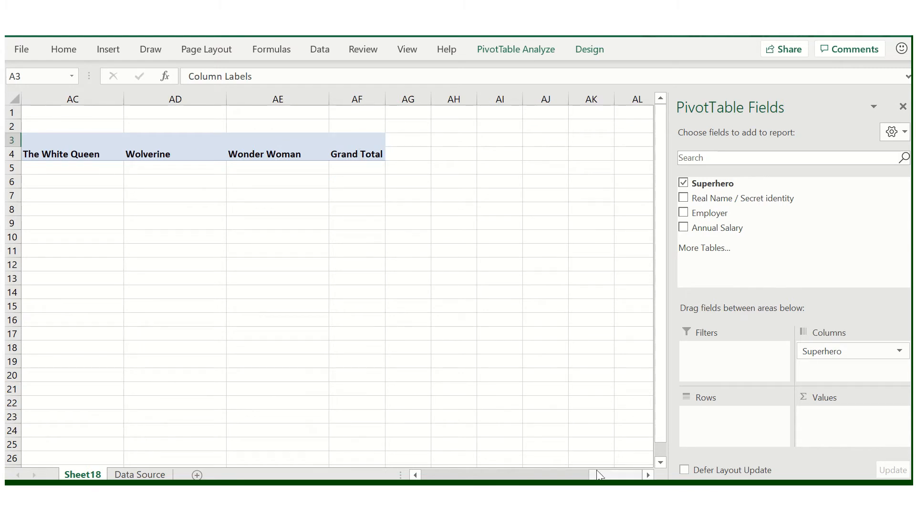
drag(597, 475, 427, 474)
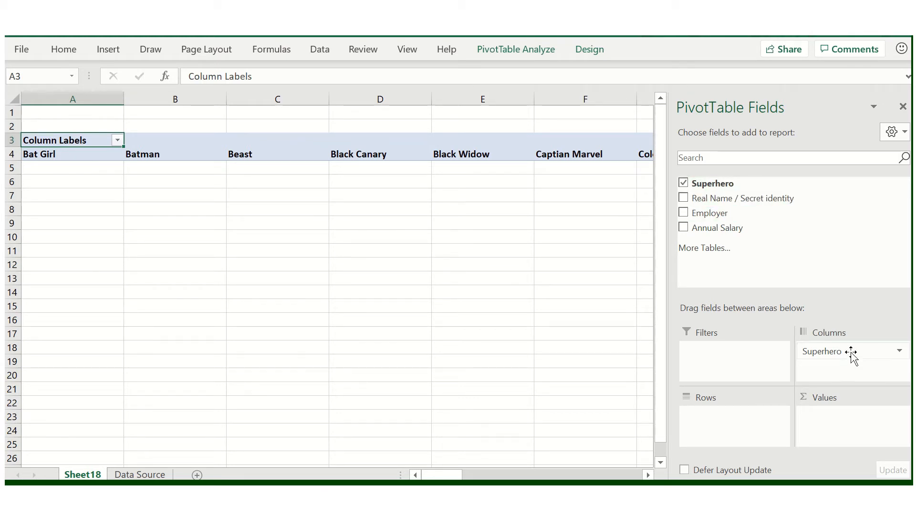
click(900, 353)
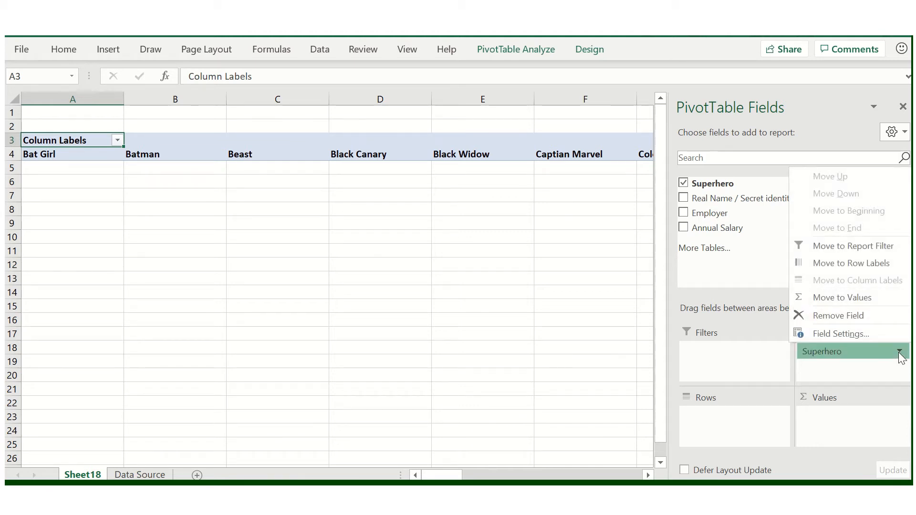
click(874, 324)
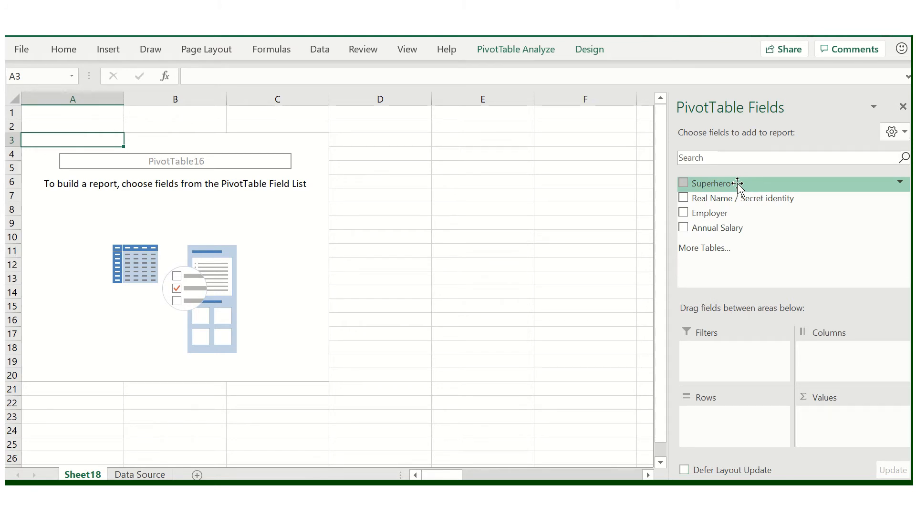
Add Superhero as the PivotTable's row labels and Annual Salary as summed values.
drag(738, 186, 735, 426)
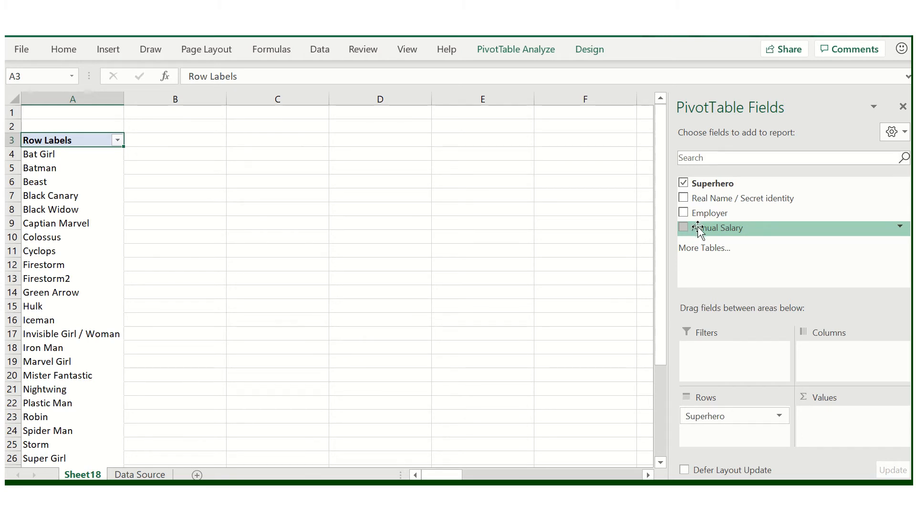
drag(698, 230, 835, 424)
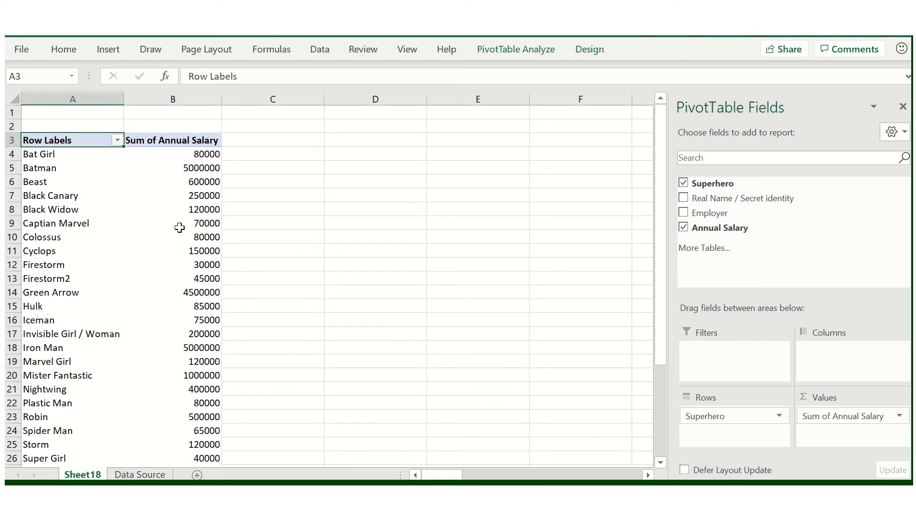
mouse_move(179, 228)
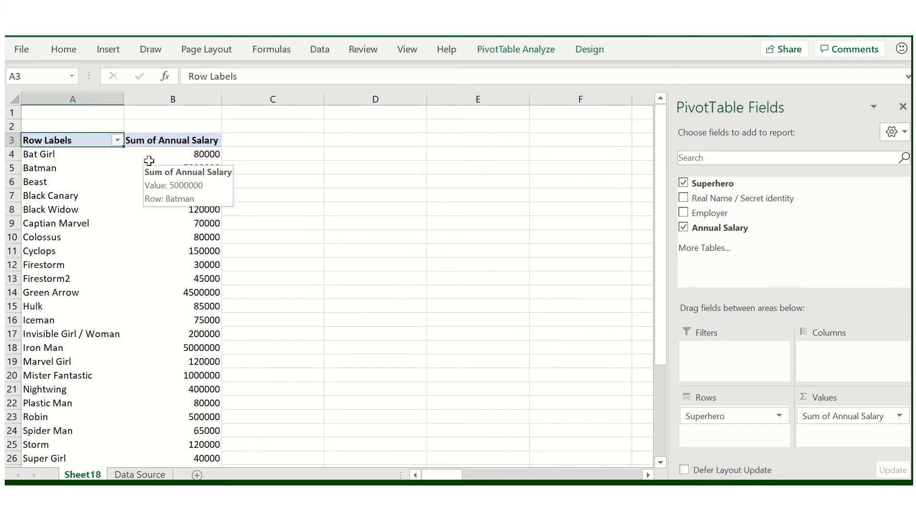
Open the value field settings for the summed Annual Salary figures and view the Show Values As options.
mouse_move(146, 187)
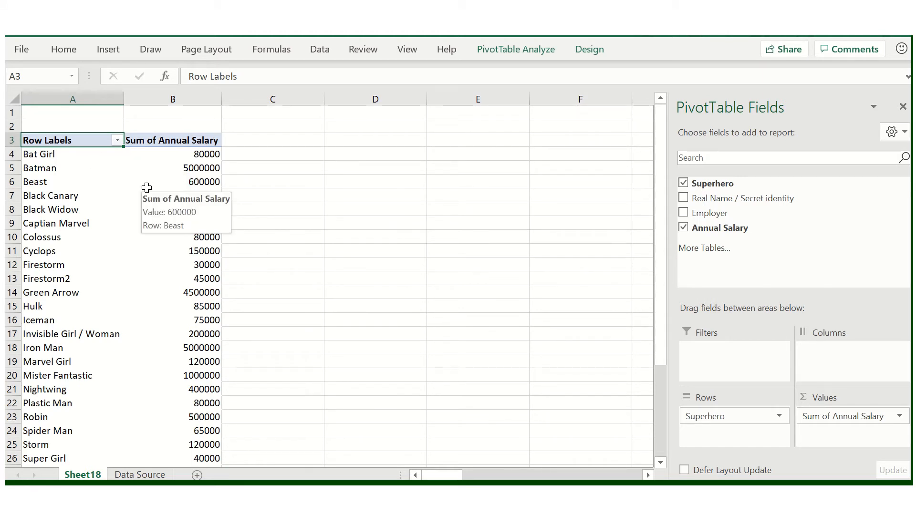
mouse_move(169, 157)
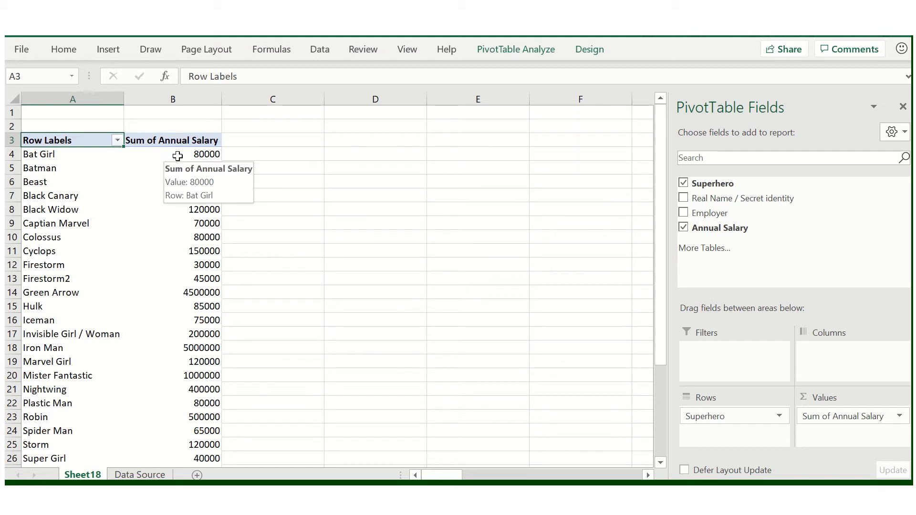
click(176, 157)
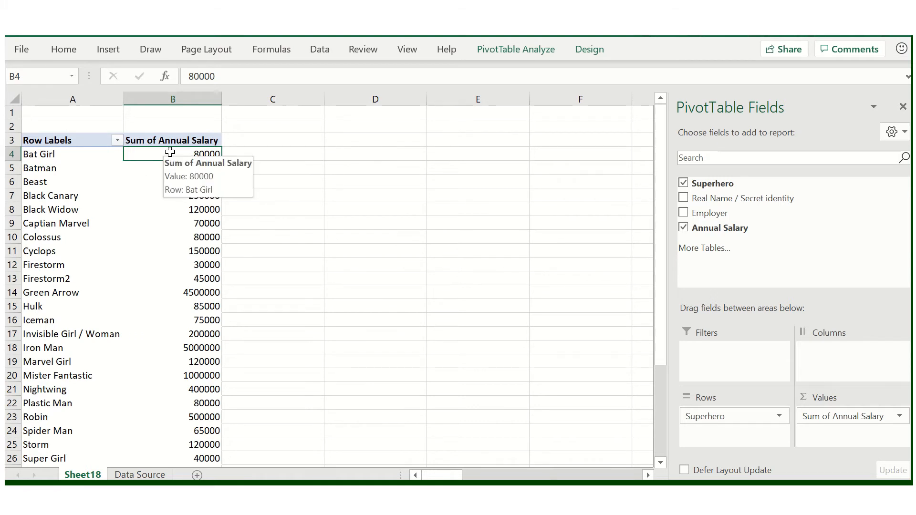
mouse_move(150, 153)
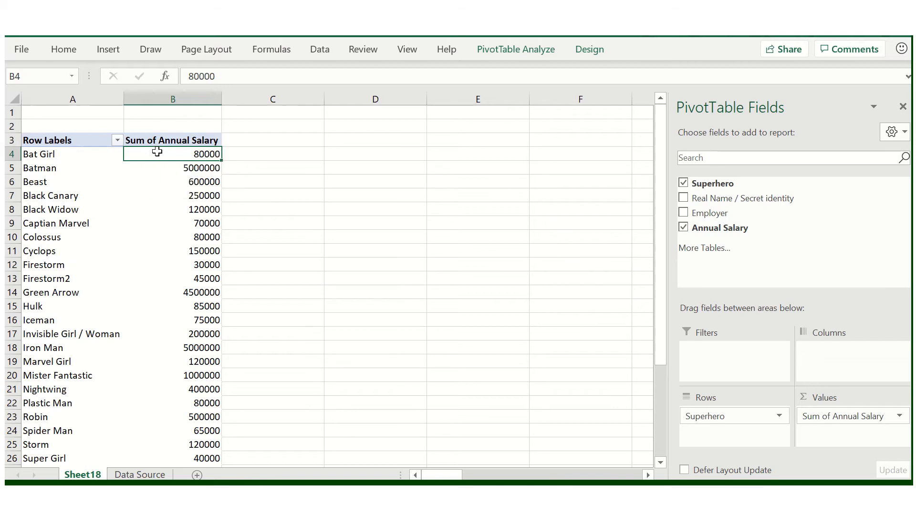
right_click(158, 156)
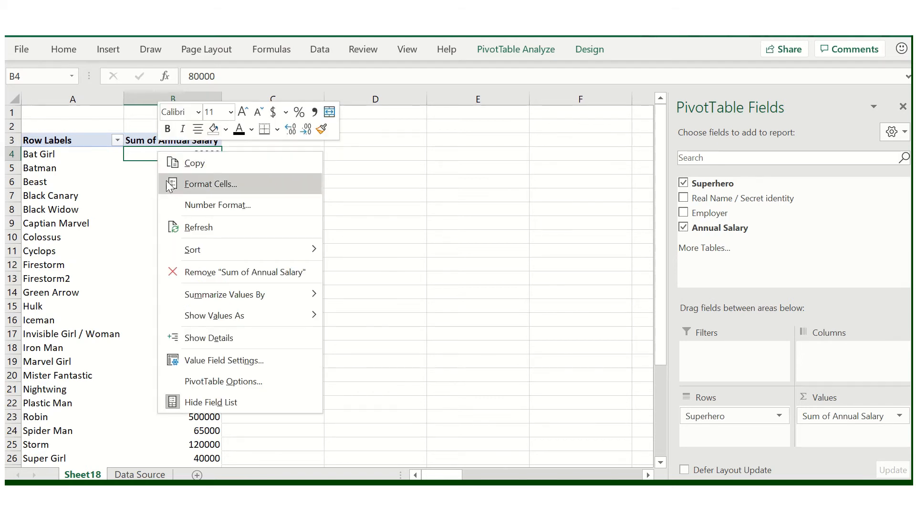
click(230, 359)
drag(220, 241, 412, 94)
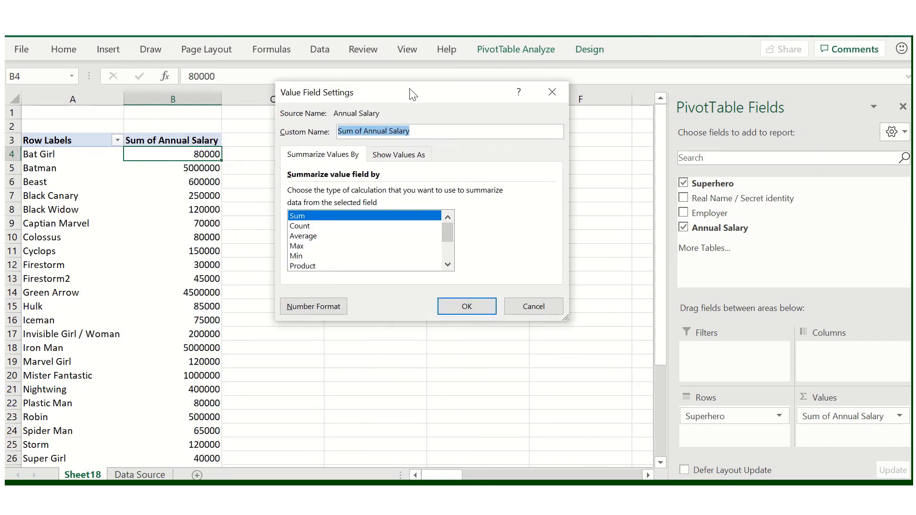
click(394, 158)
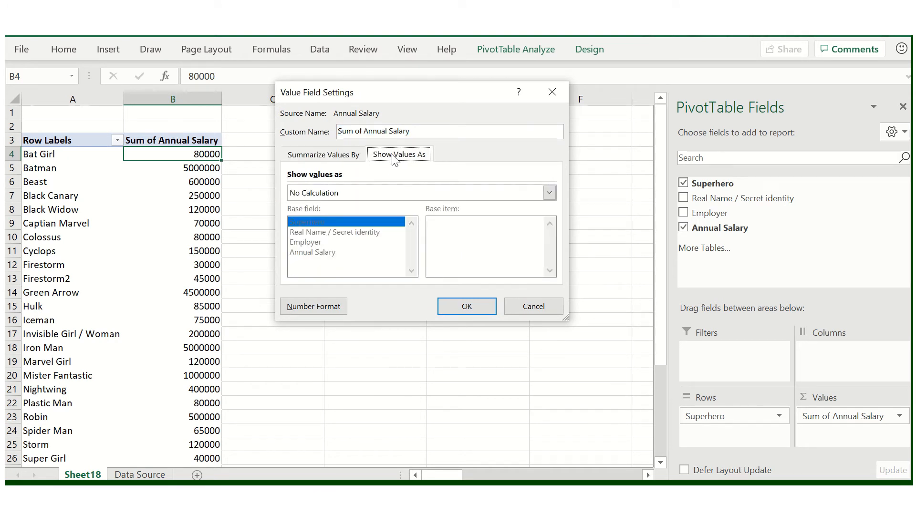
Format the summed Annual Salary values as Currency with 0 decimal places and the $ symbol.
click(321, 310)
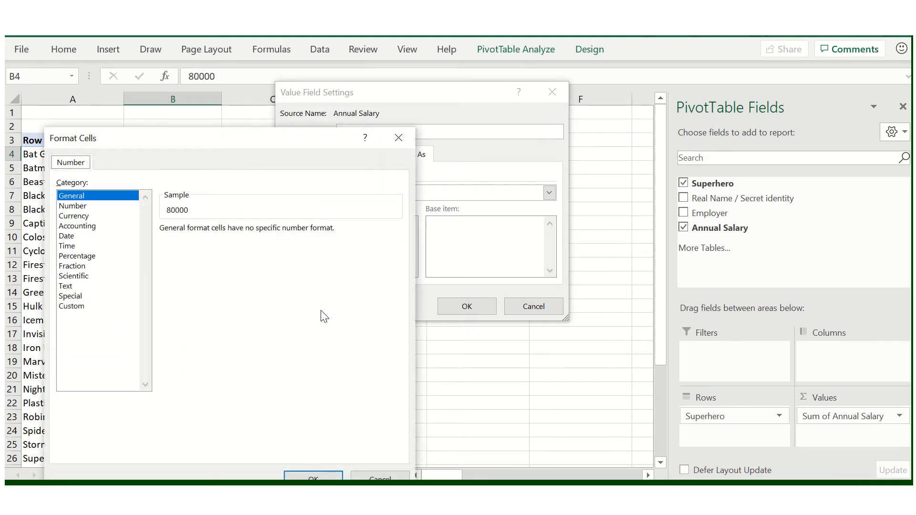
drag(292, 143, 524, 82)
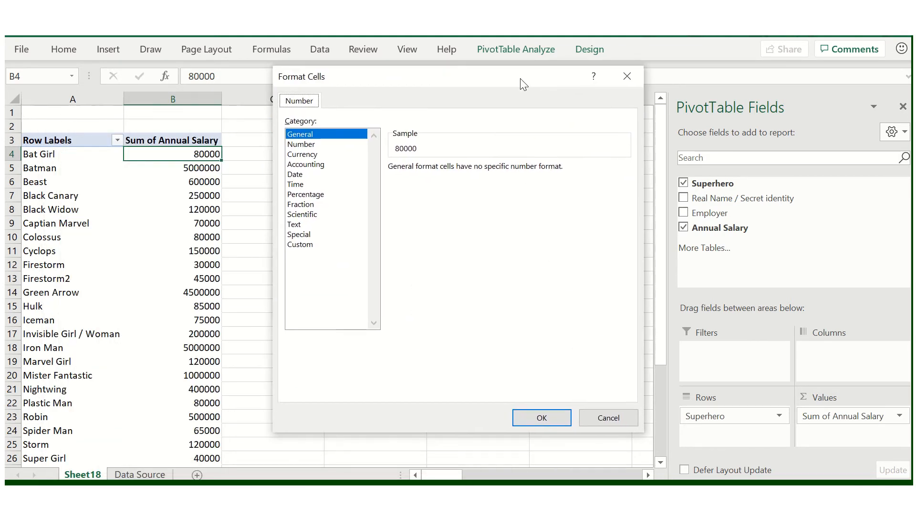
click(311, 155)
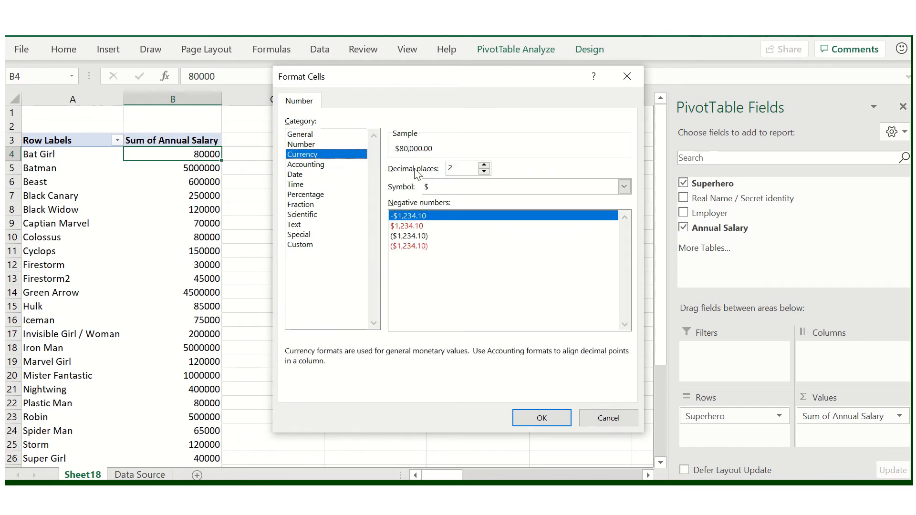
click(483, 172)
click(483, 172)
click(438, 190)
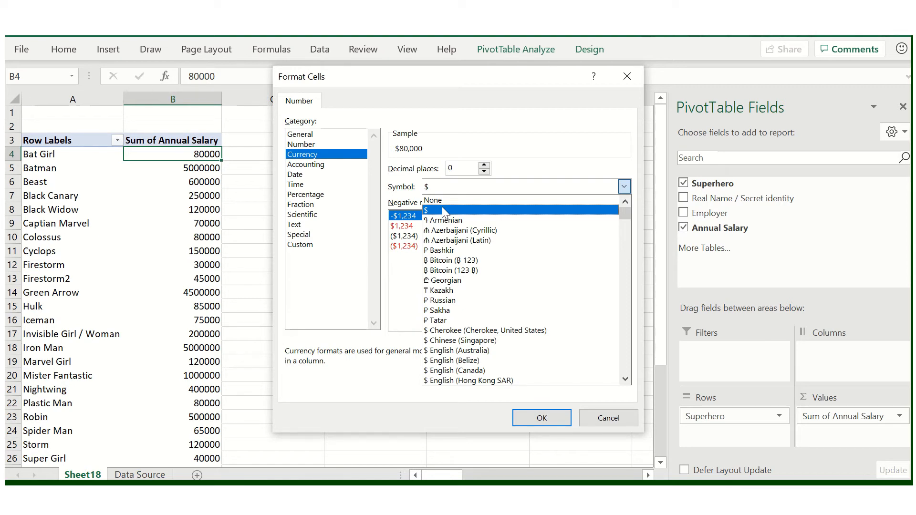
click(443, 209)
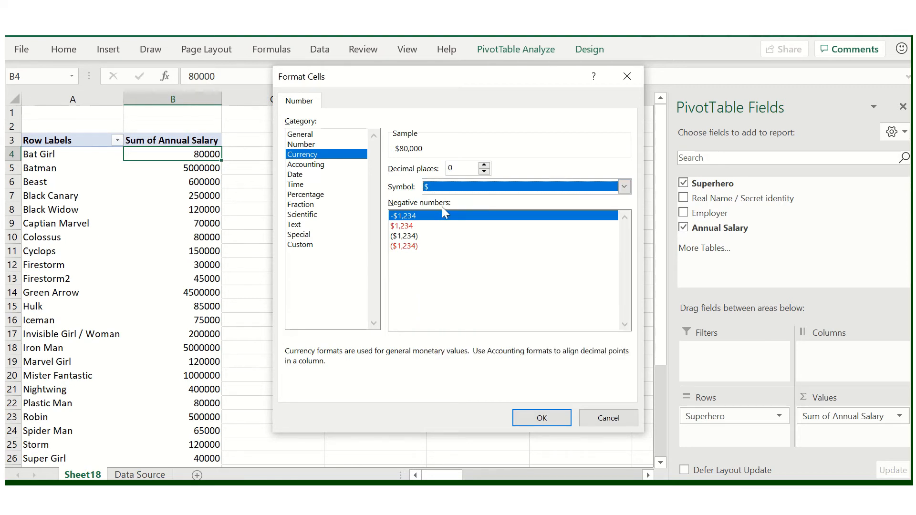
click(539, 416)
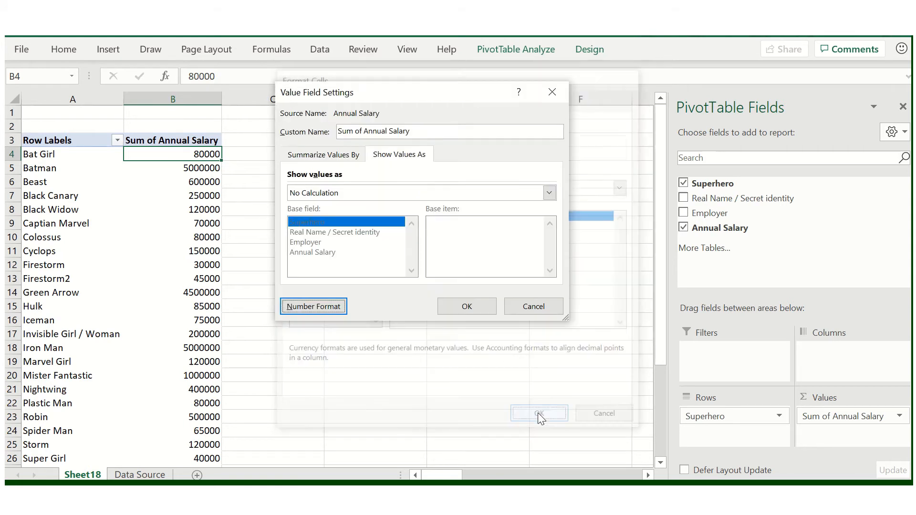
click(461, 310)
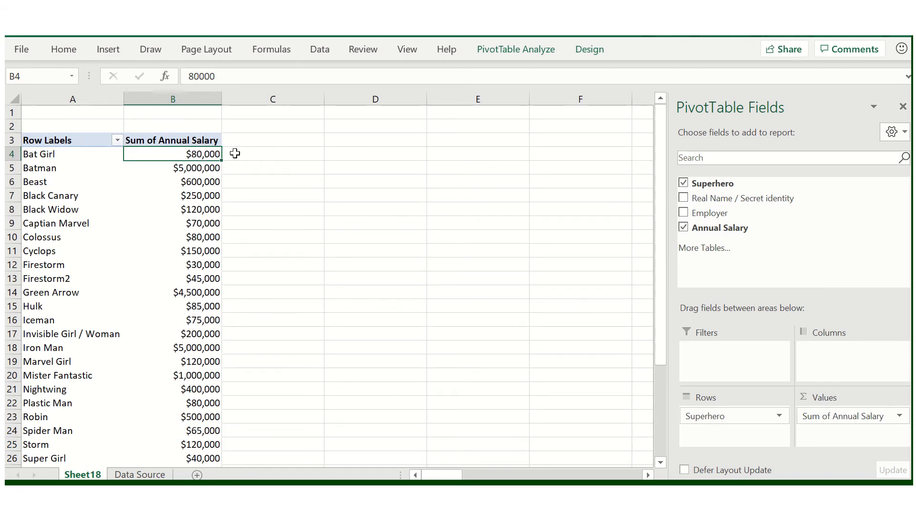
Replace Superhero with Real Name / Secret identity as the PivotTable's row labels and add Employer as a report filter.
mouse_move(201, 167)
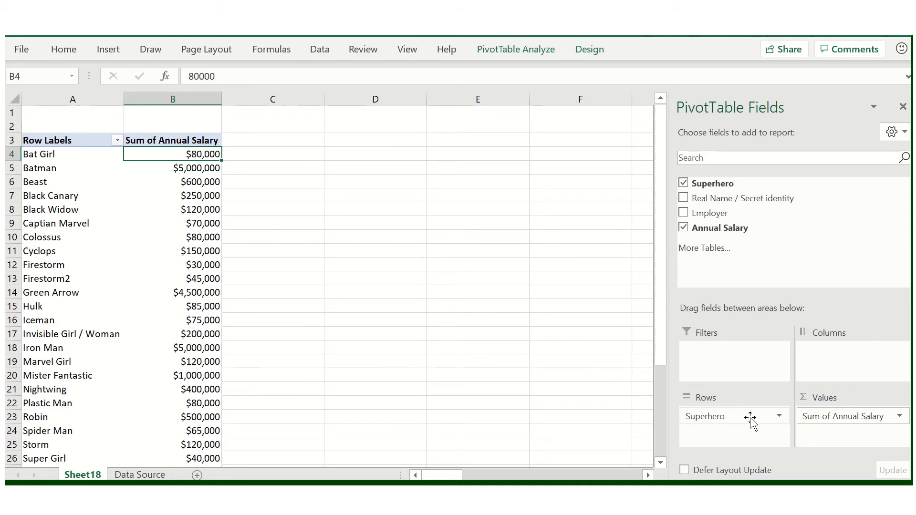
click(780, 417)
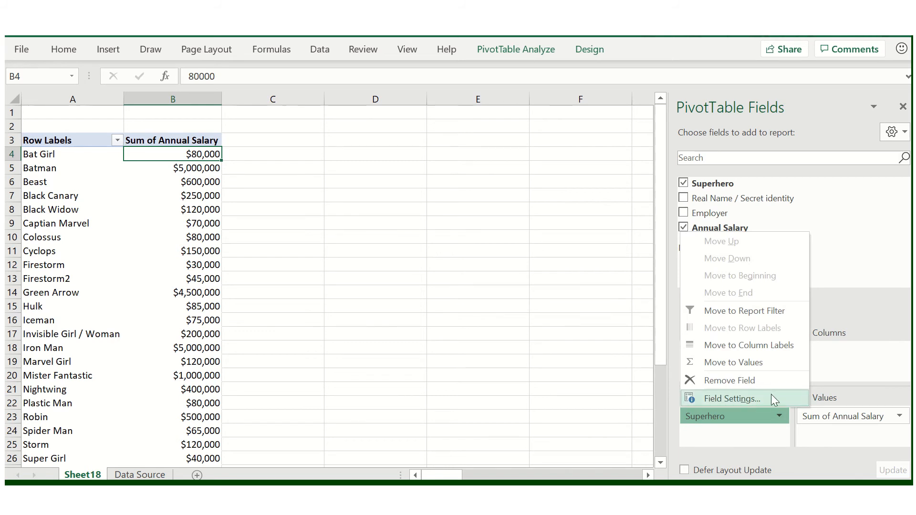
click(771, 380)
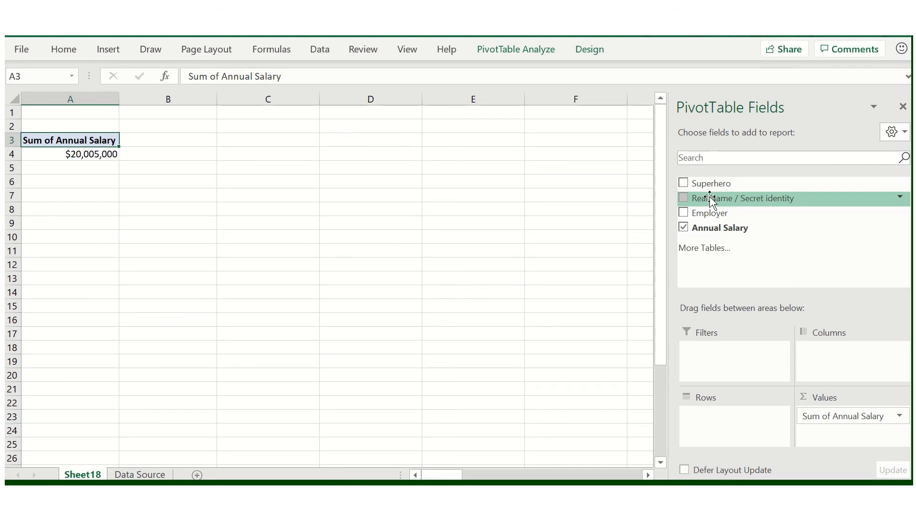
drag(711, 199, 747, 427)
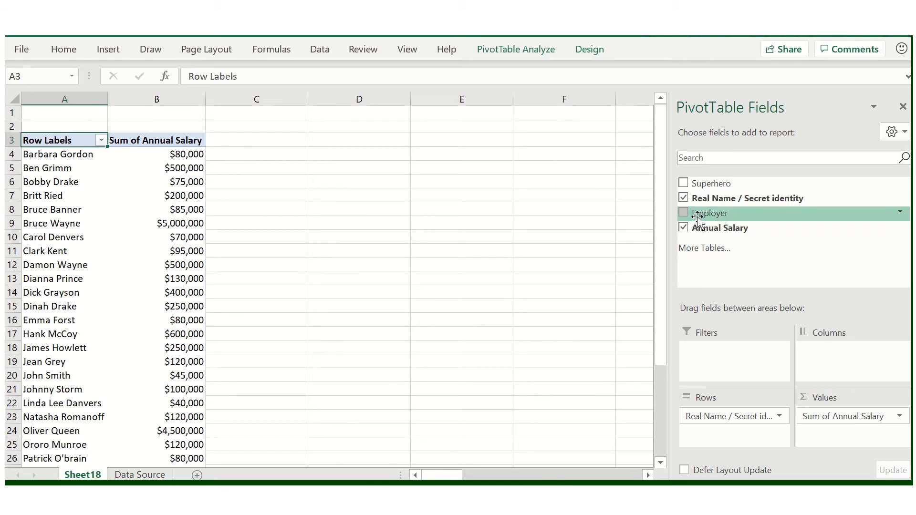
drag(697, 217, 687, 360)
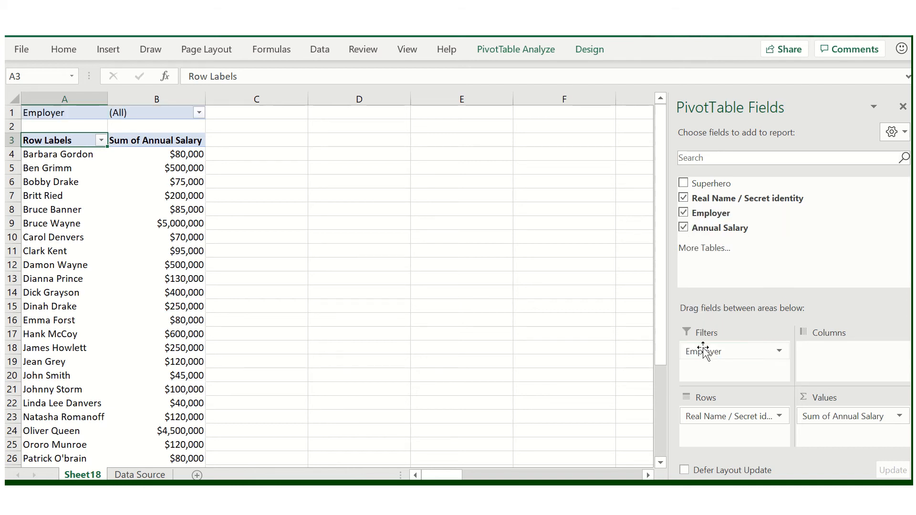
Filter the PivotTable by the employer DC, and switch the Employer filter to Marvel.
click(198, 113)
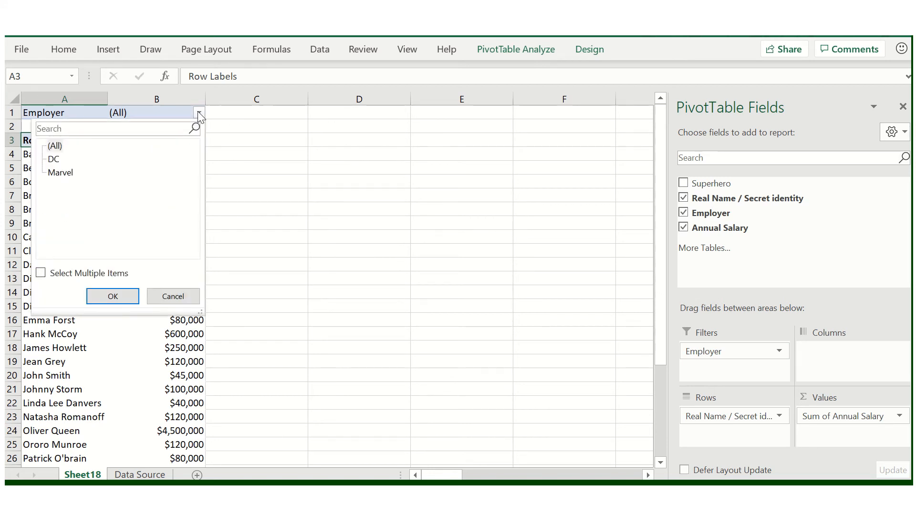
click(54, 159)
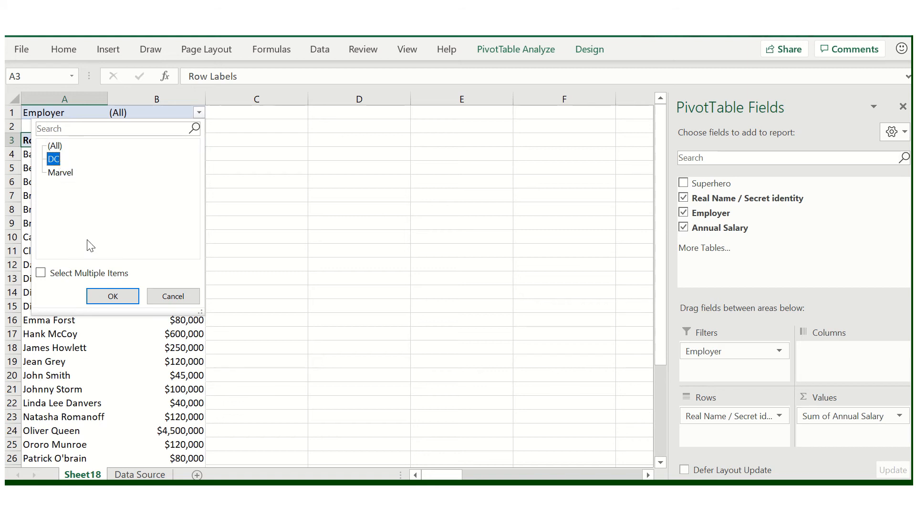
click(110, 297)
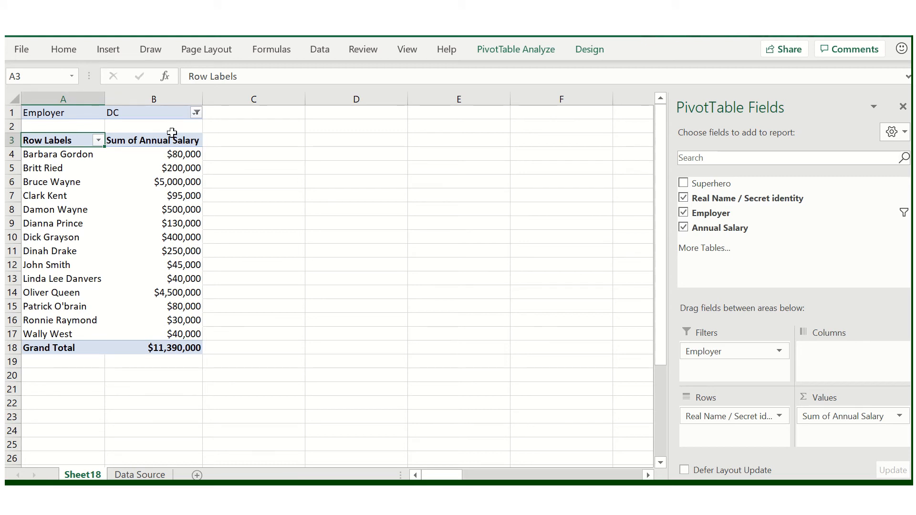
click(196, 113)
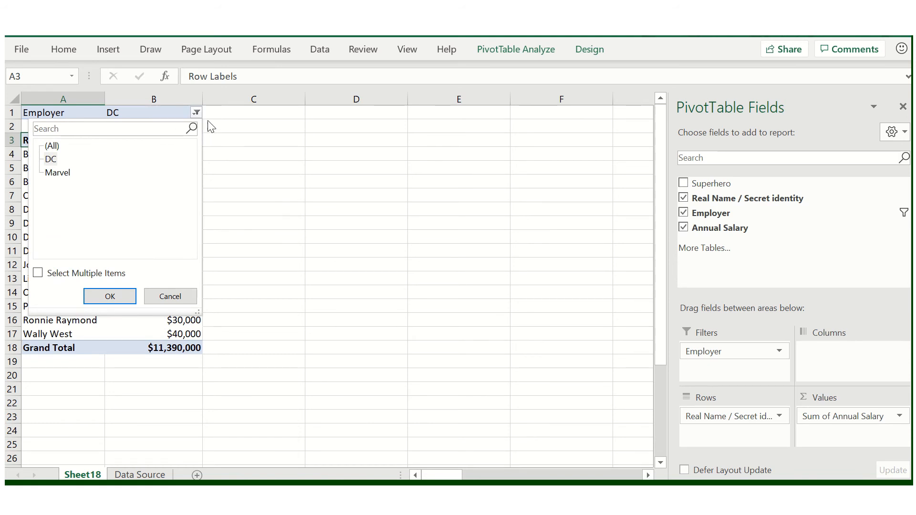
click(56, 175)
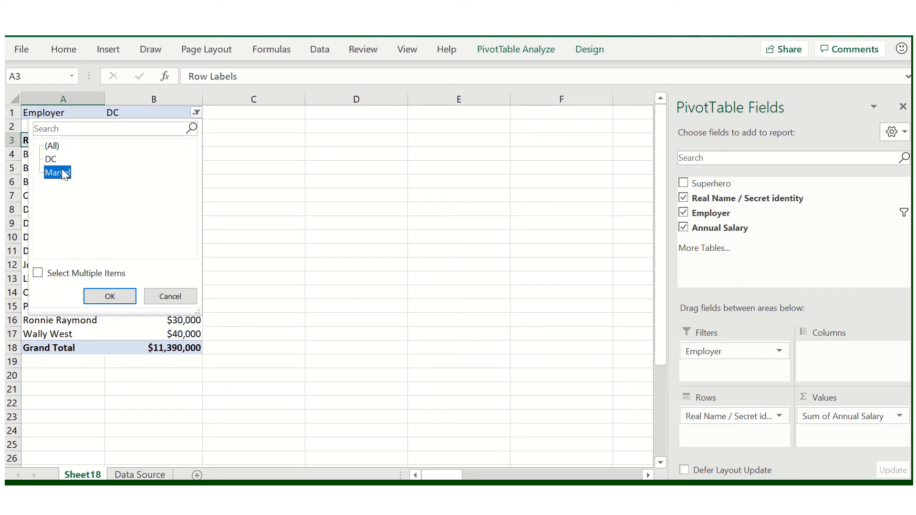
click(119, 295)
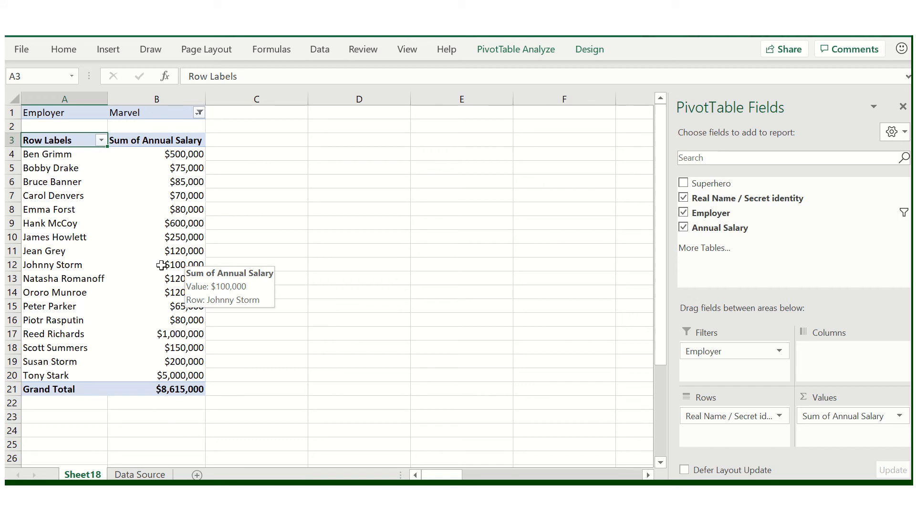
Reset the PivotTable's Employer filter to (All).
click(199, 114)
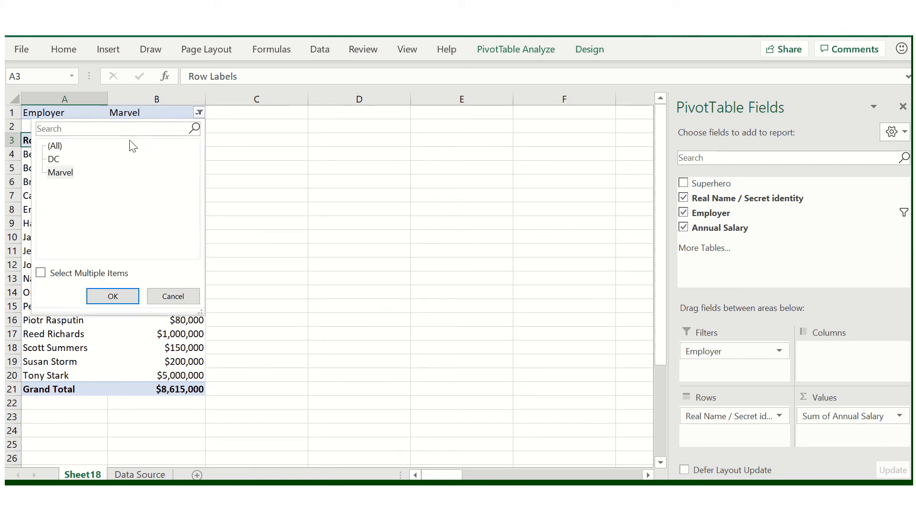
click(55, 146)
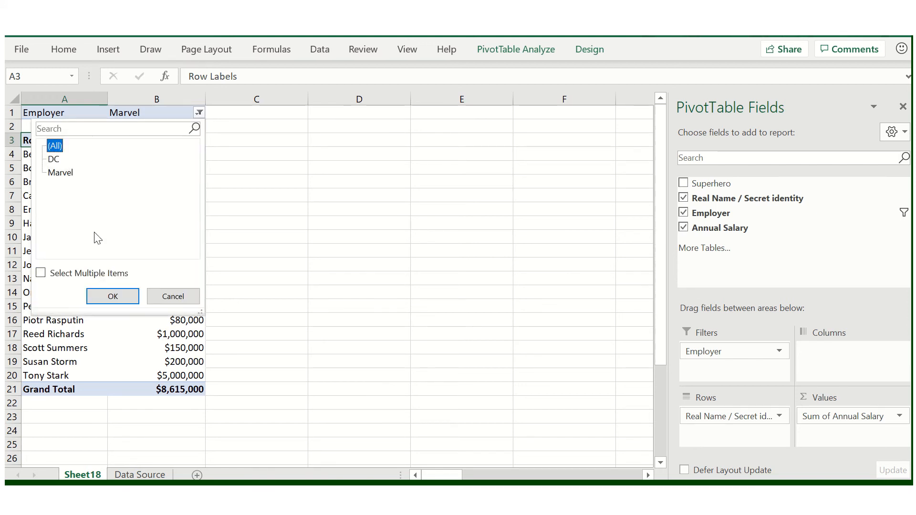
click(112, 297)
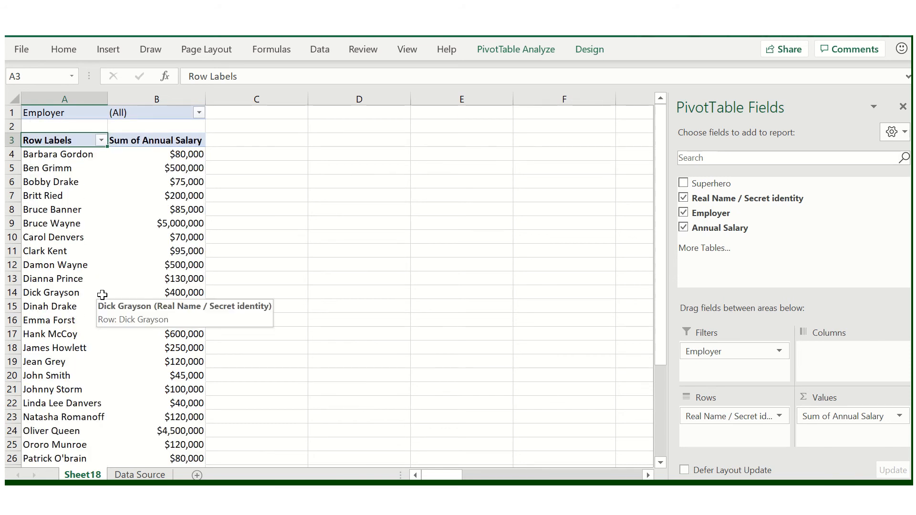
Generate separate report filter pages for the Employer field and check the resulting Marvel and DC sheets.
click(505, 50)
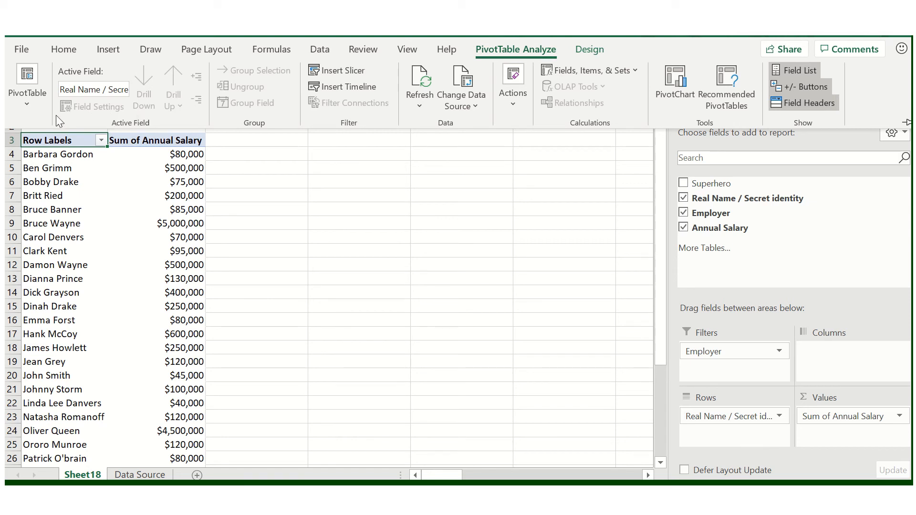
click(27, 104)
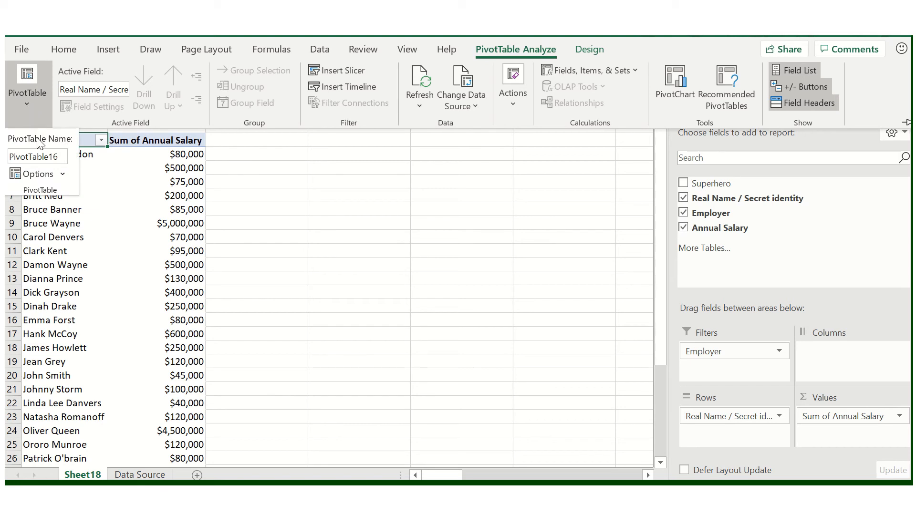
click(63, 174)
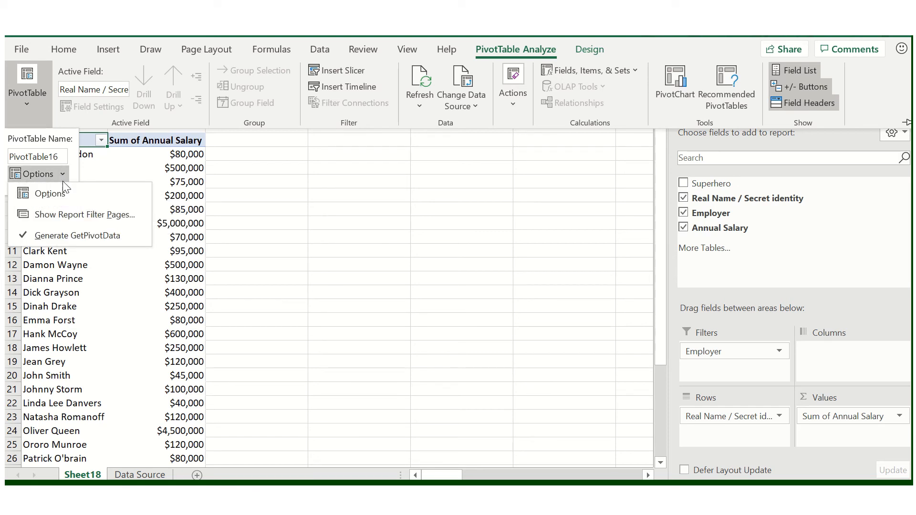
click(68, 214)
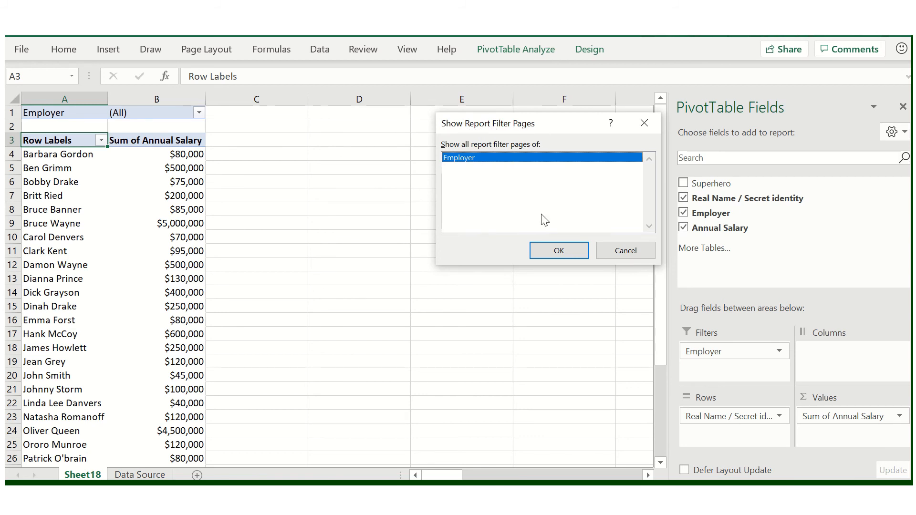
click(558, 251)
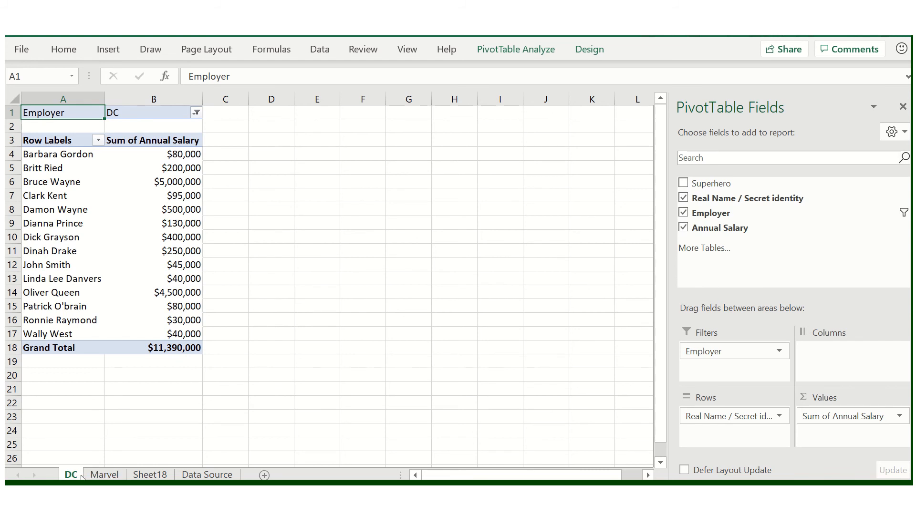
click(100, 475)
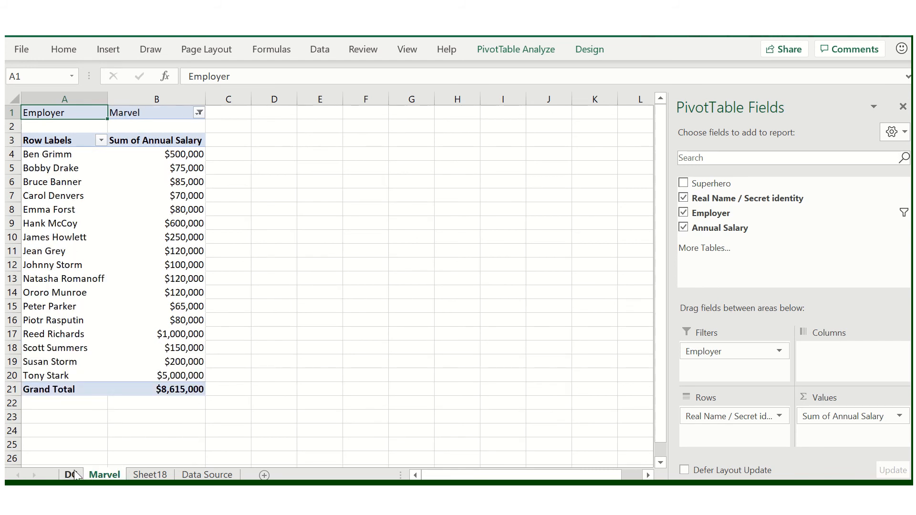
click(72, 475)
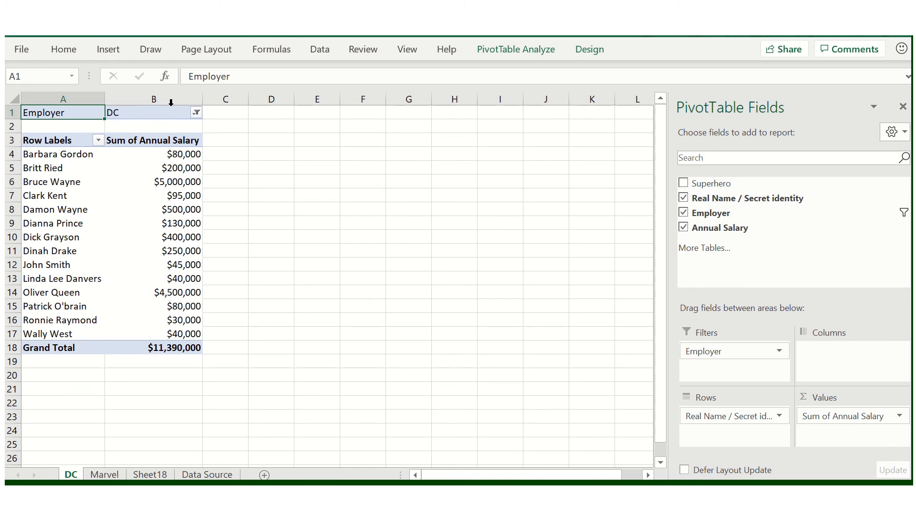
Review the Marvel report sheet and its highest individual salary.
click(112, 475)
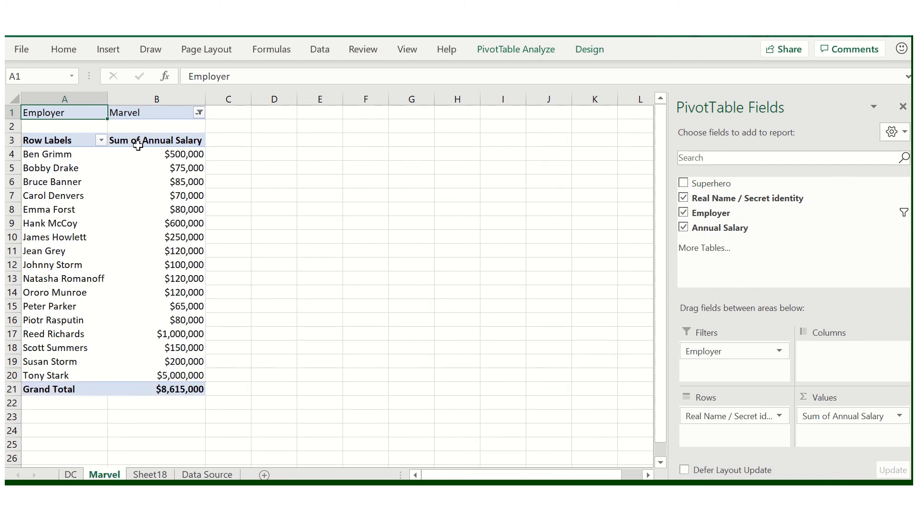
click(189, 375)
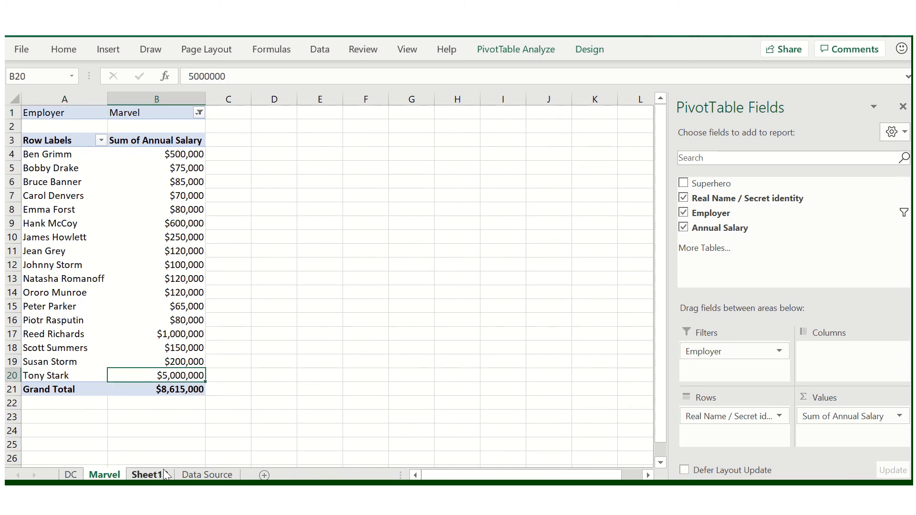
Add Excel Man as a new superhero in the first empty row below the table on the Data Source sheet.
click(189, 475)
scroll(181, 365, down, 3)
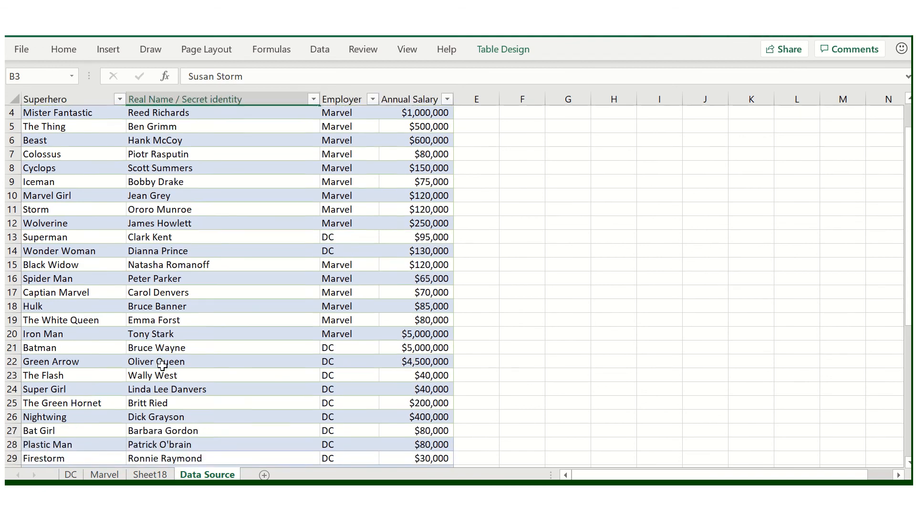
scroll(187, 392, down, 1)
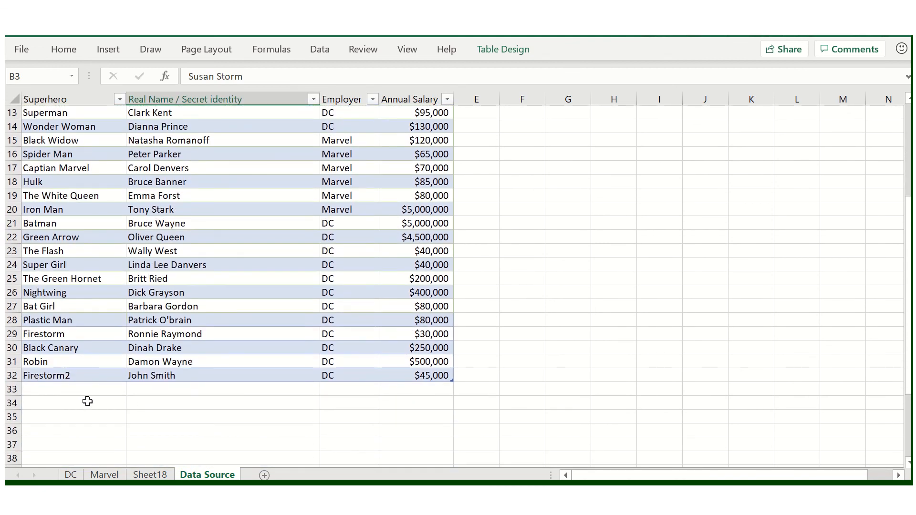
click(60, 387)
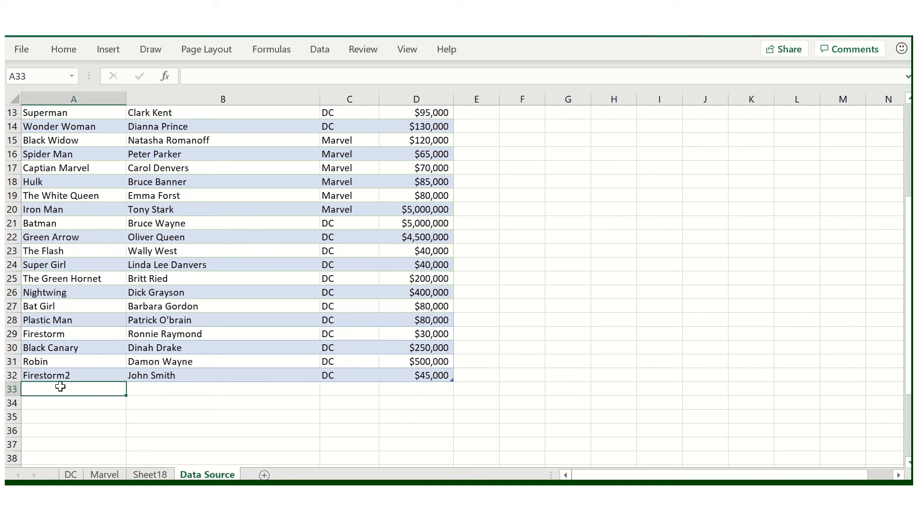
text(Excel M<)
key(BackSpace)
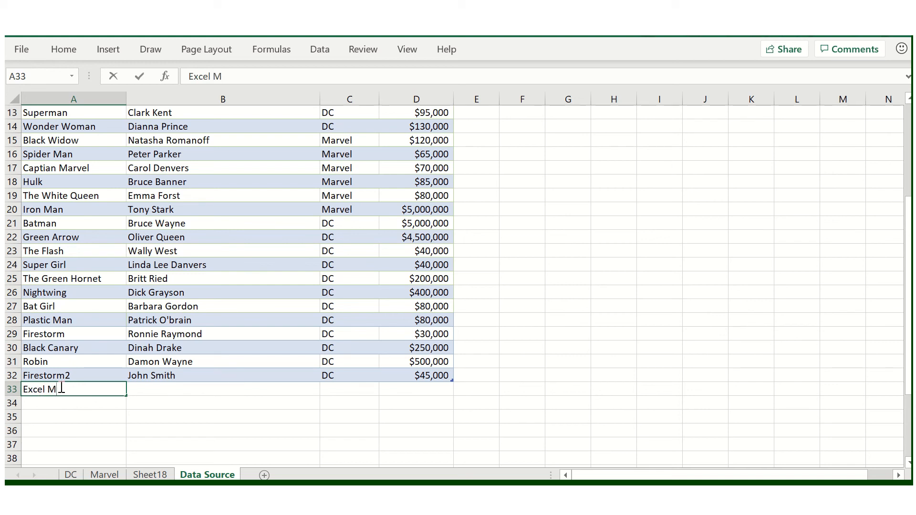
text(anq)
key(Page_Up)
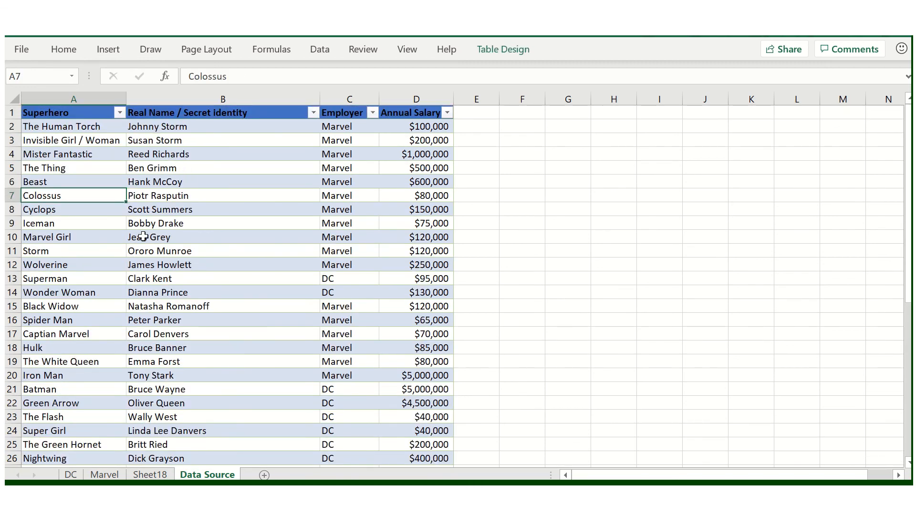
scroll(143, 237, down, 4)
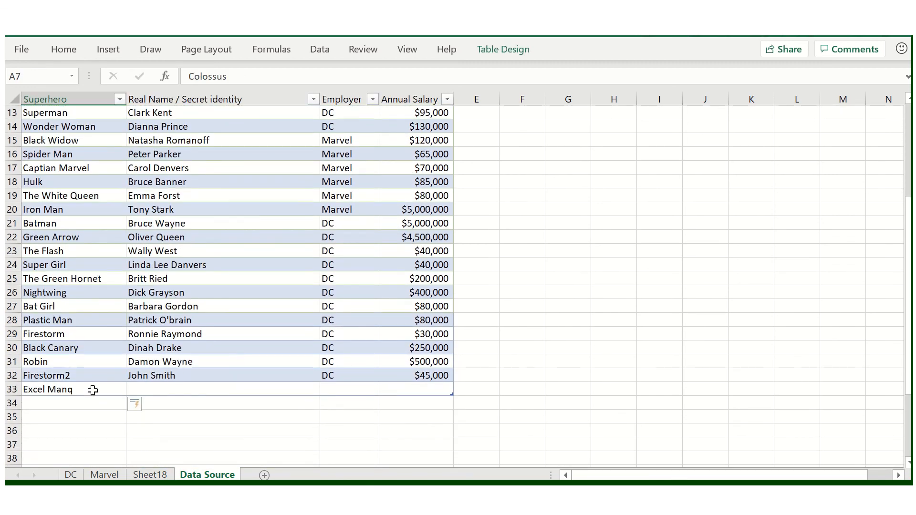
click(92, 390)
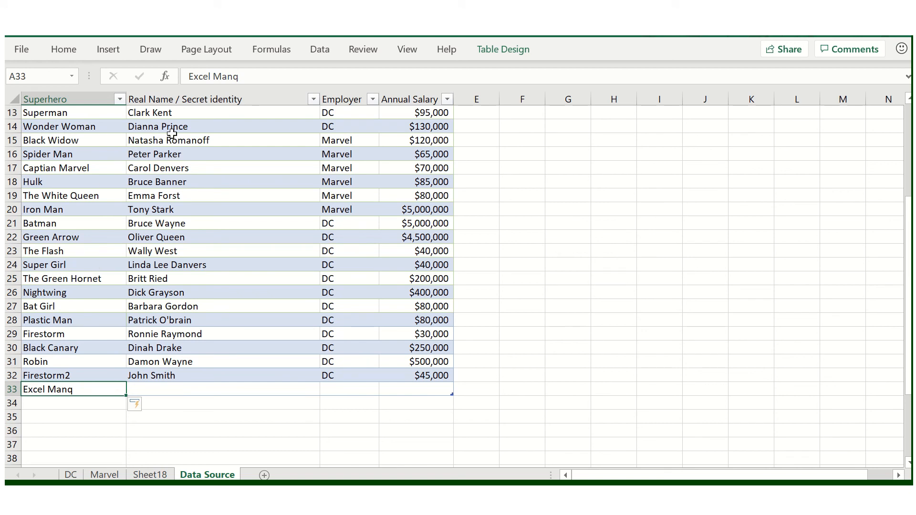
click(281, 82)
key(BackSpace)
key(Tab)
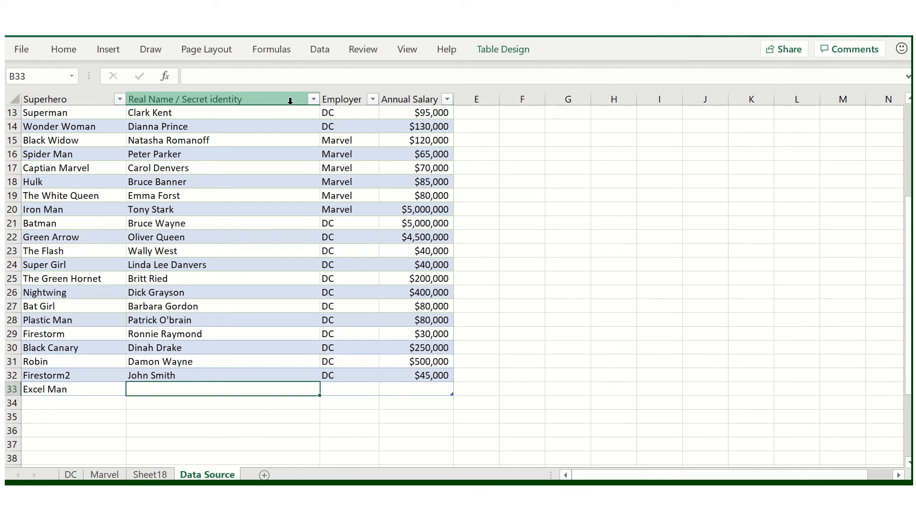
Complete Excel Man's row with the real name, employer DC and an annual salary of $123,000.
text(Dwane Johnson)
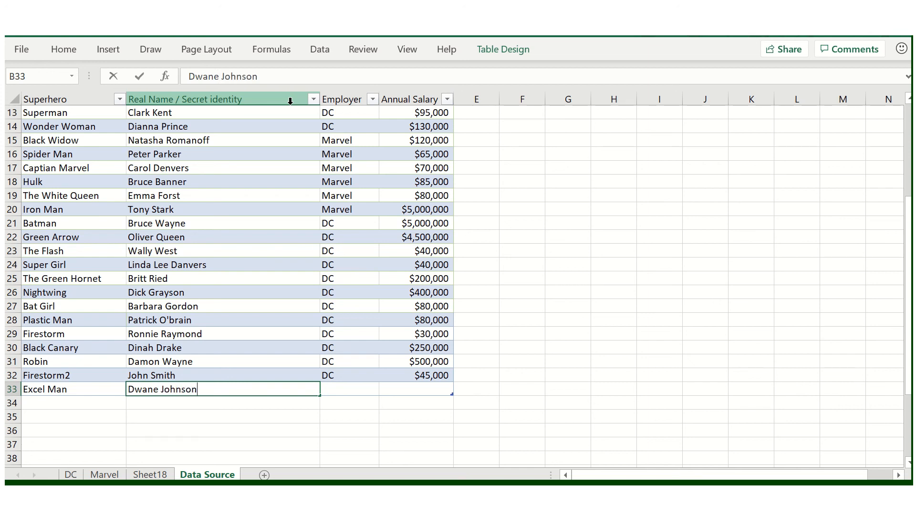
key(Tab)
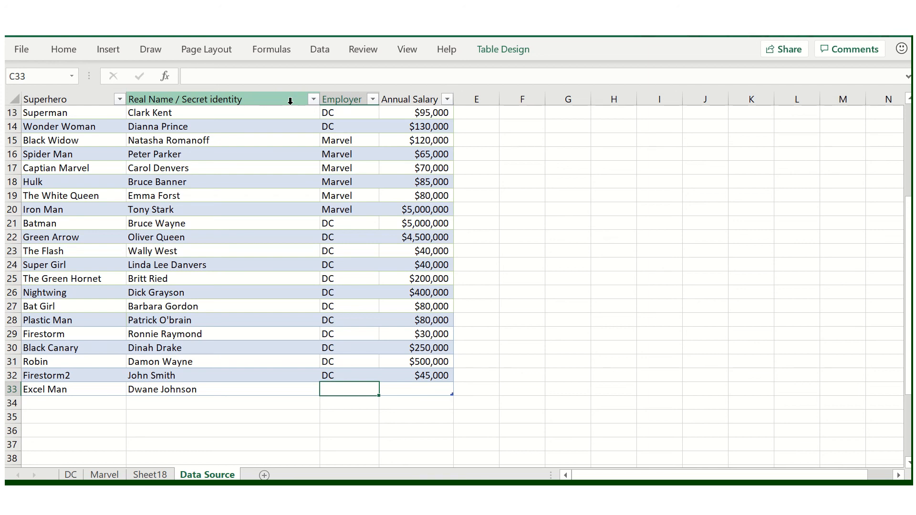
text(DC)
key(Tab)
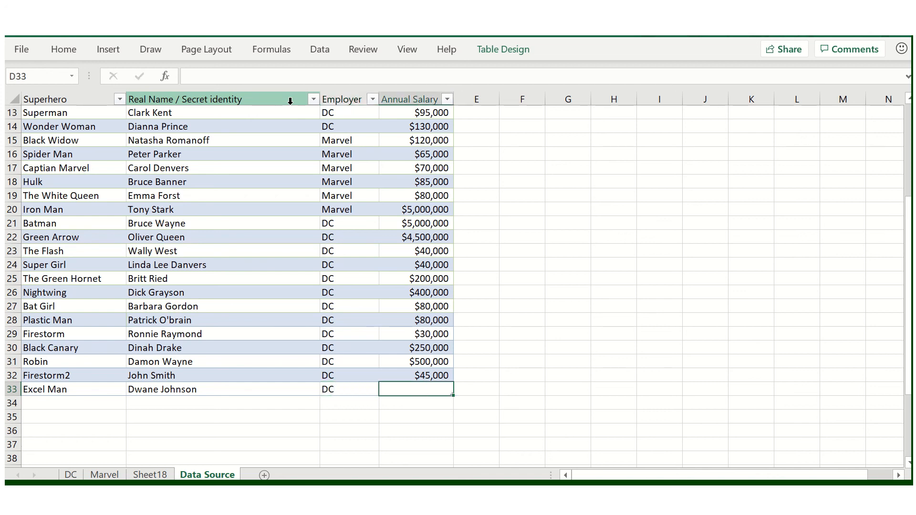
text($123,000)
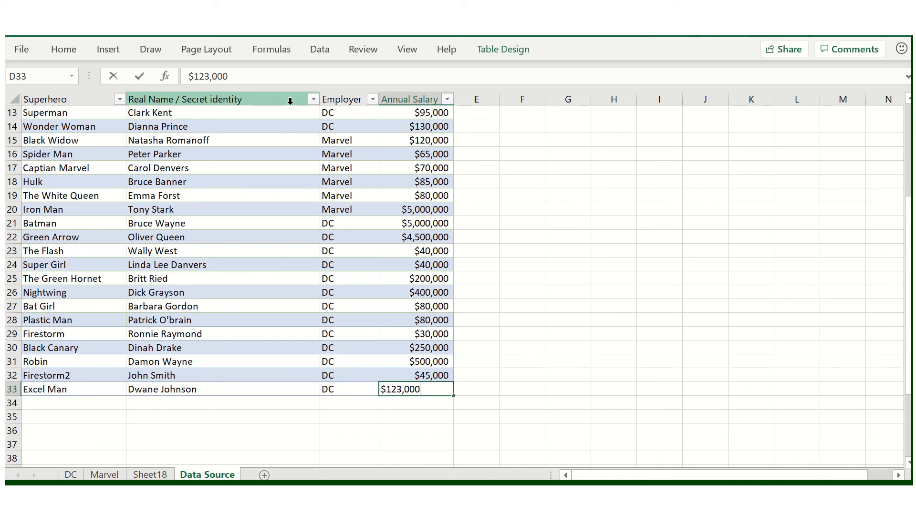
key(Return)
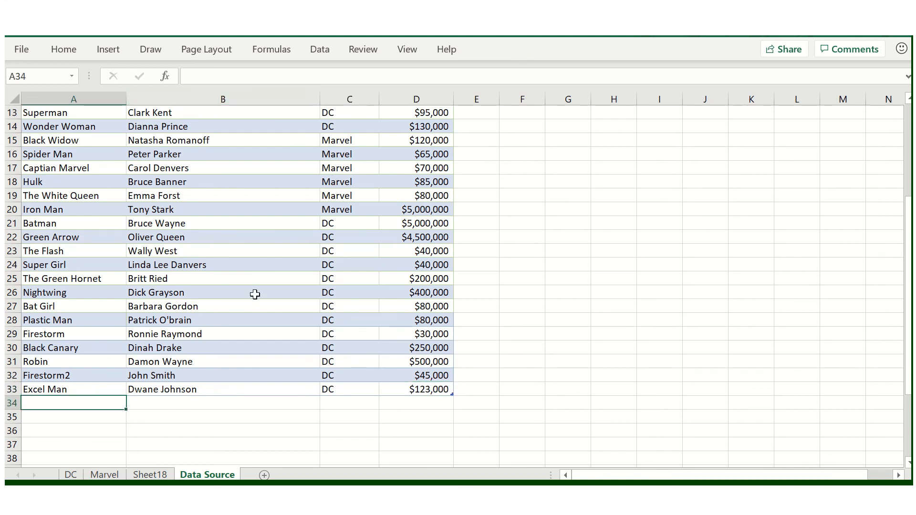
Refresh all PivotTables in the workbook from the PivotTable on Sheet18.
click(162, 476)
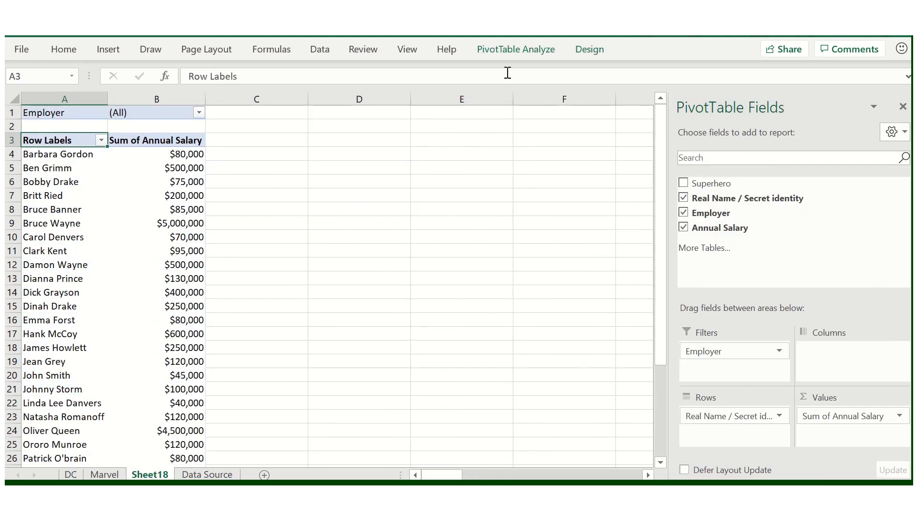
click(515, 48)
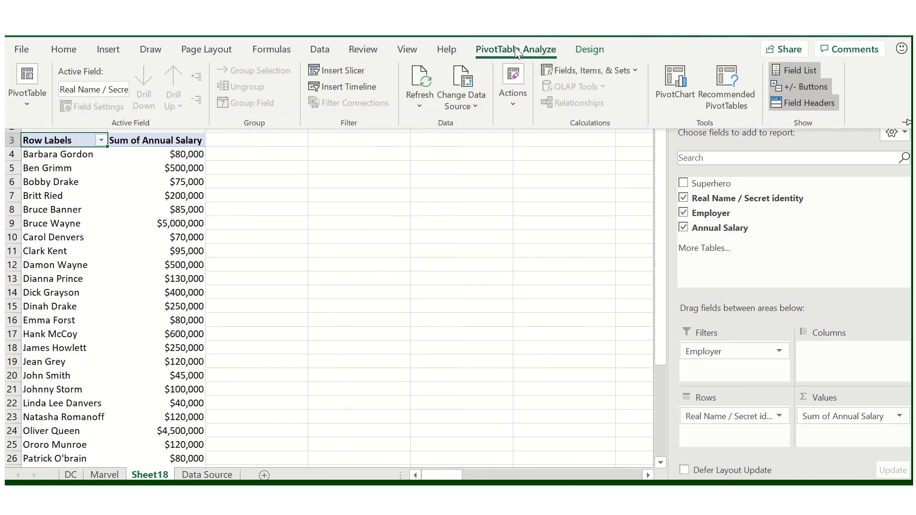
click(422, 104)
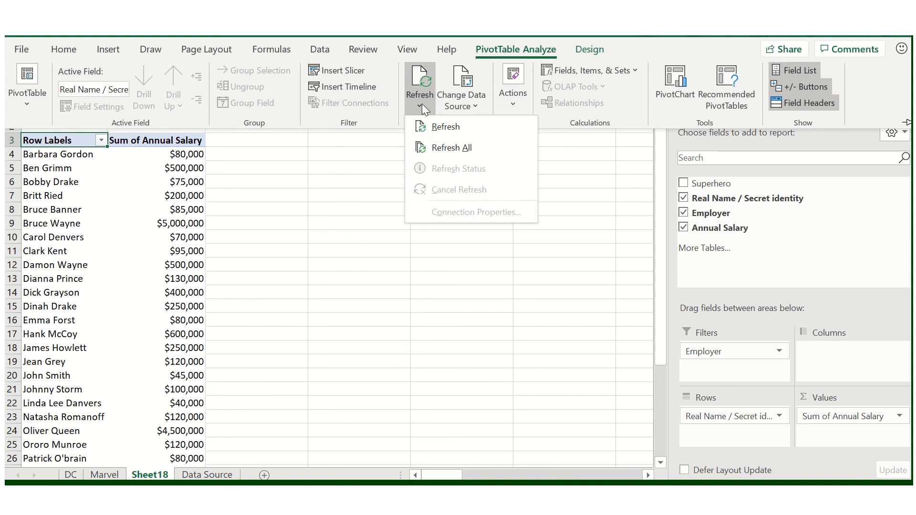
click(435, 148)
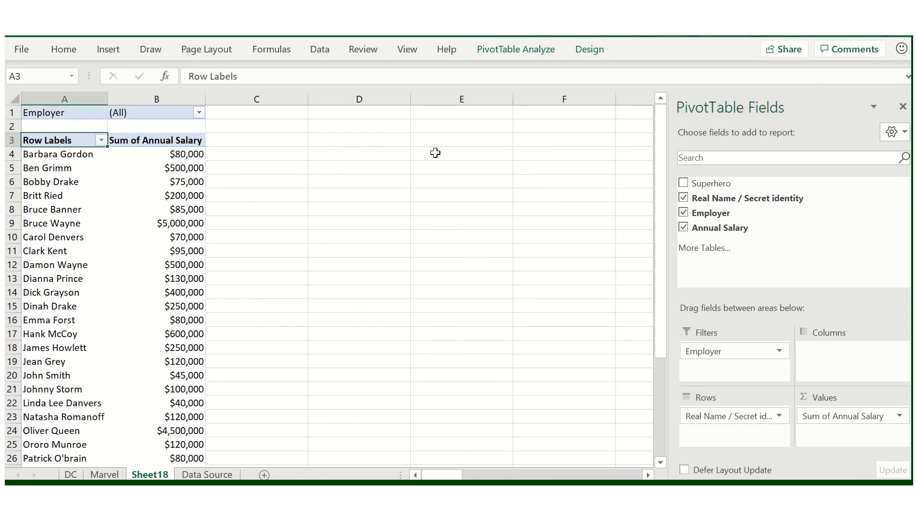
Check the newly added person's row and salary in the Sheet18 PivotTable and on the DC report sheet.
scroll(188, 234, down, 3)
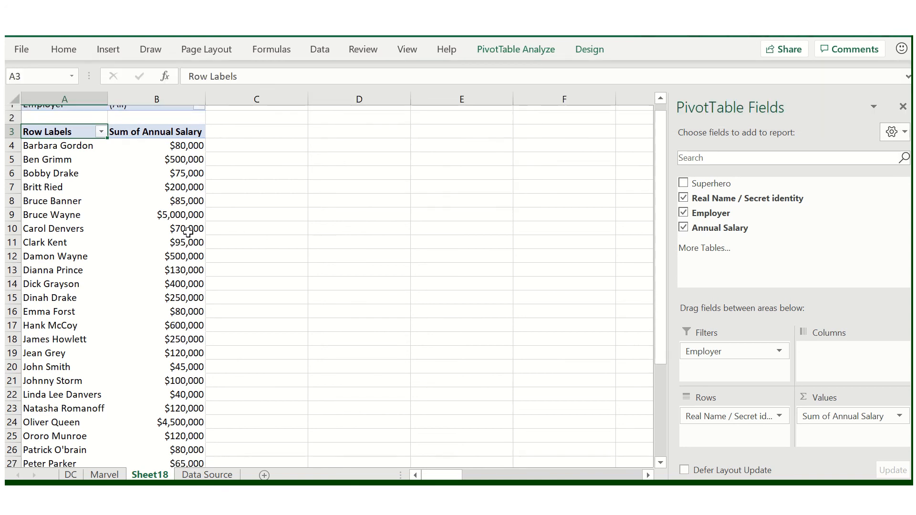
scroll(188, 233, down, 2)
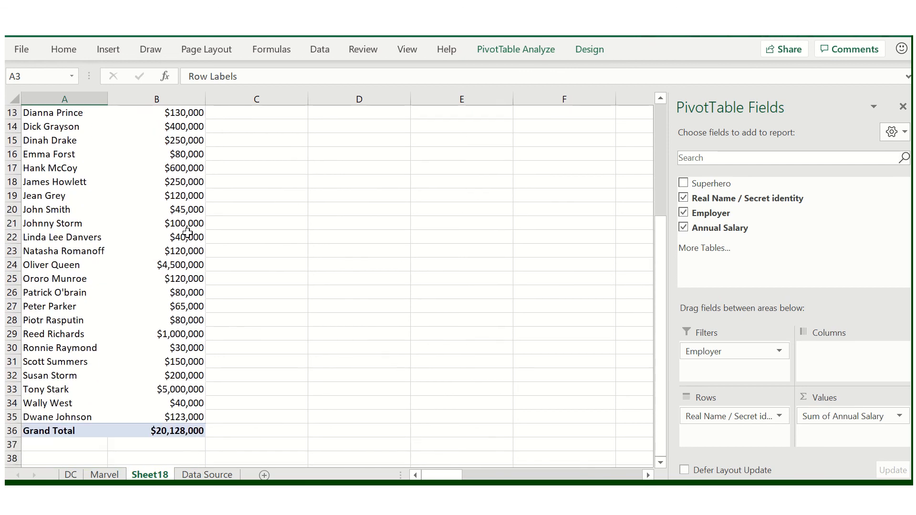
click(73, 417)
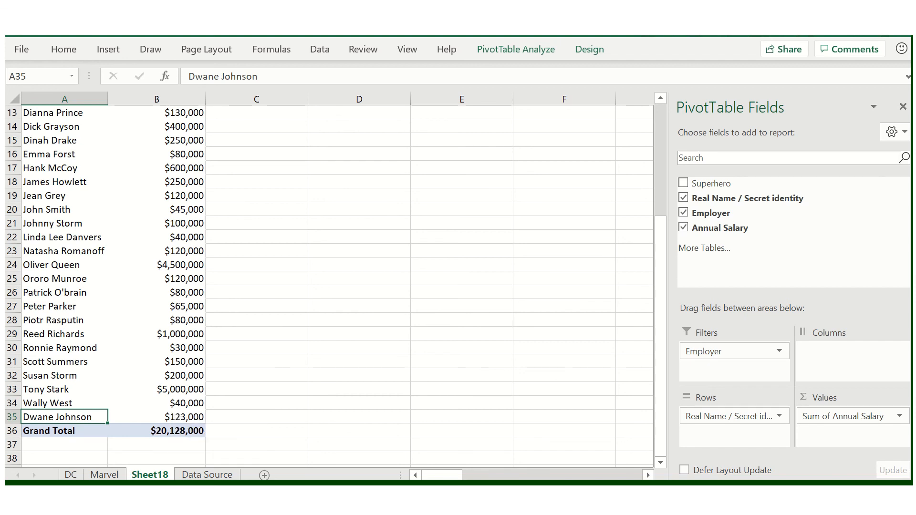
click(72, 475)
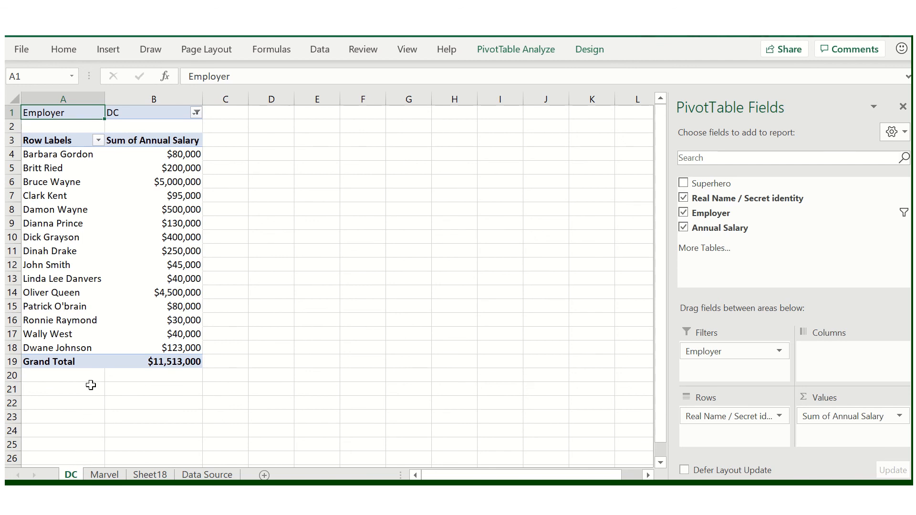
click(63, 348)
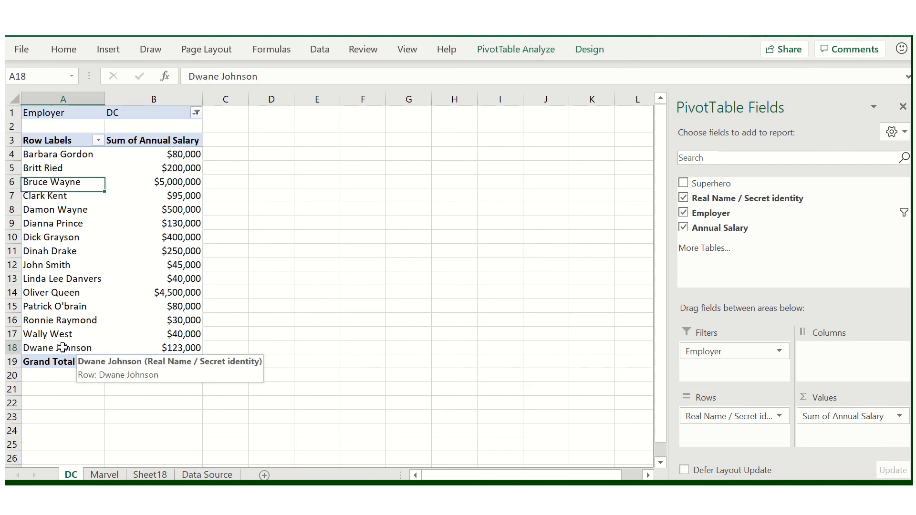
click(164, 352)
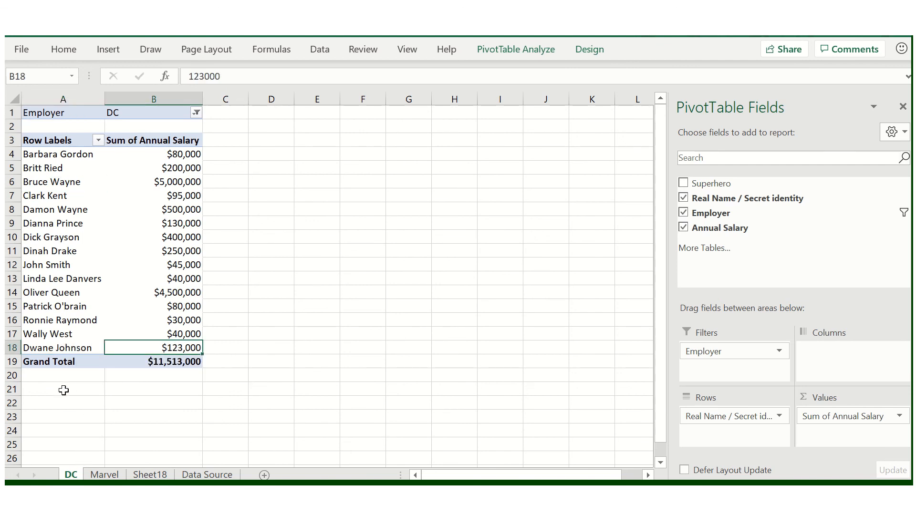